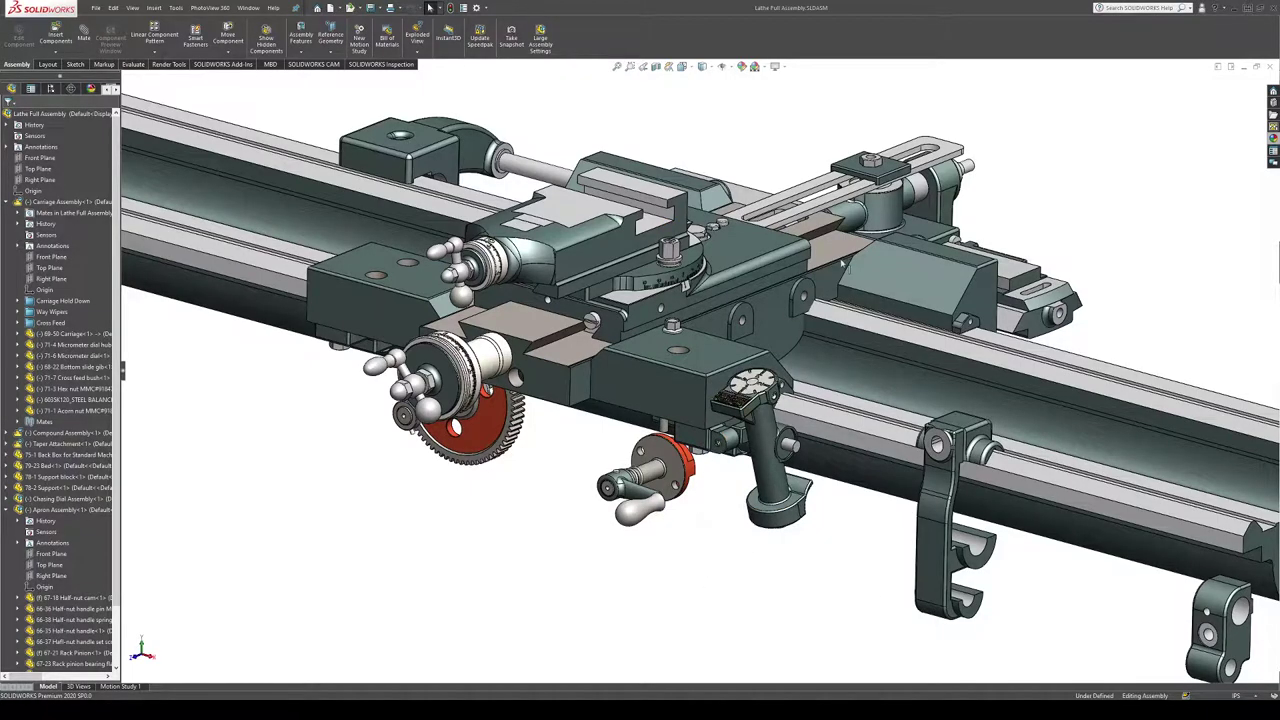
# Step: Look over the lathe carriage and try turning the ball-handle crank on the compound rest screw
pyautogui.scroll(-5, 1101, 204)
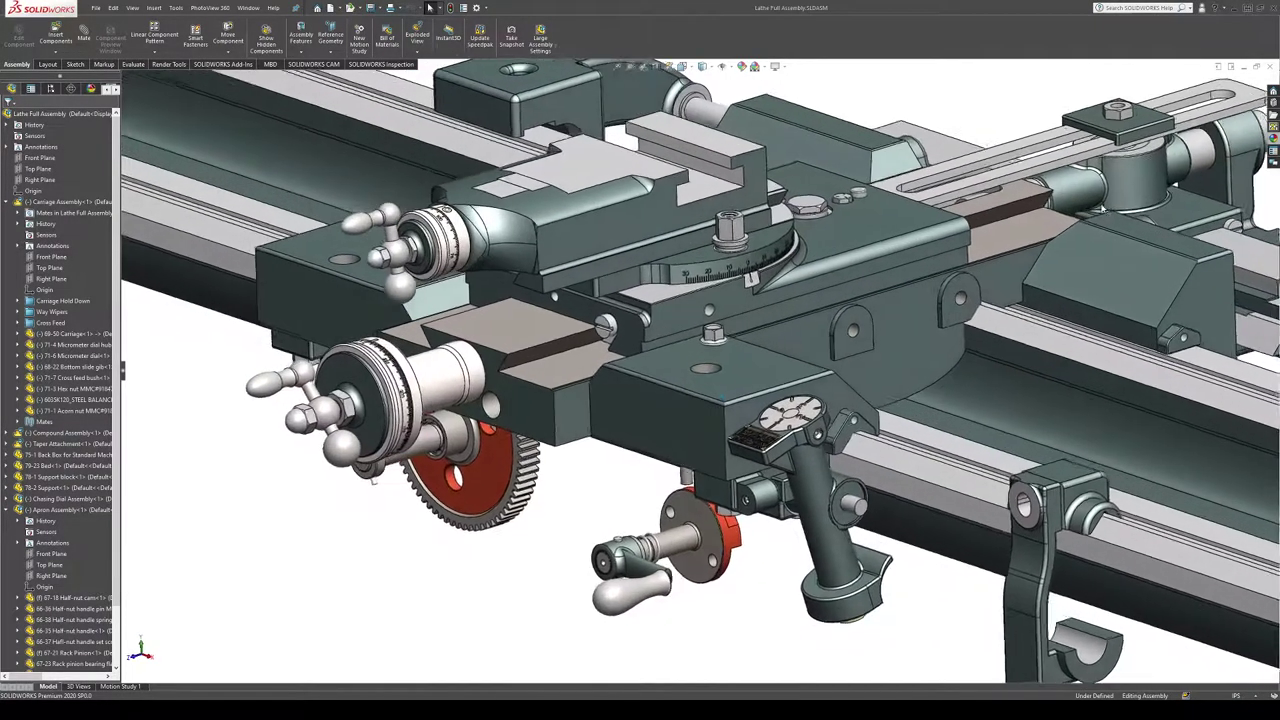
pyautogui.scroll(2, 1101, 204)
pyautogui.scroll(4, 1101, 206)
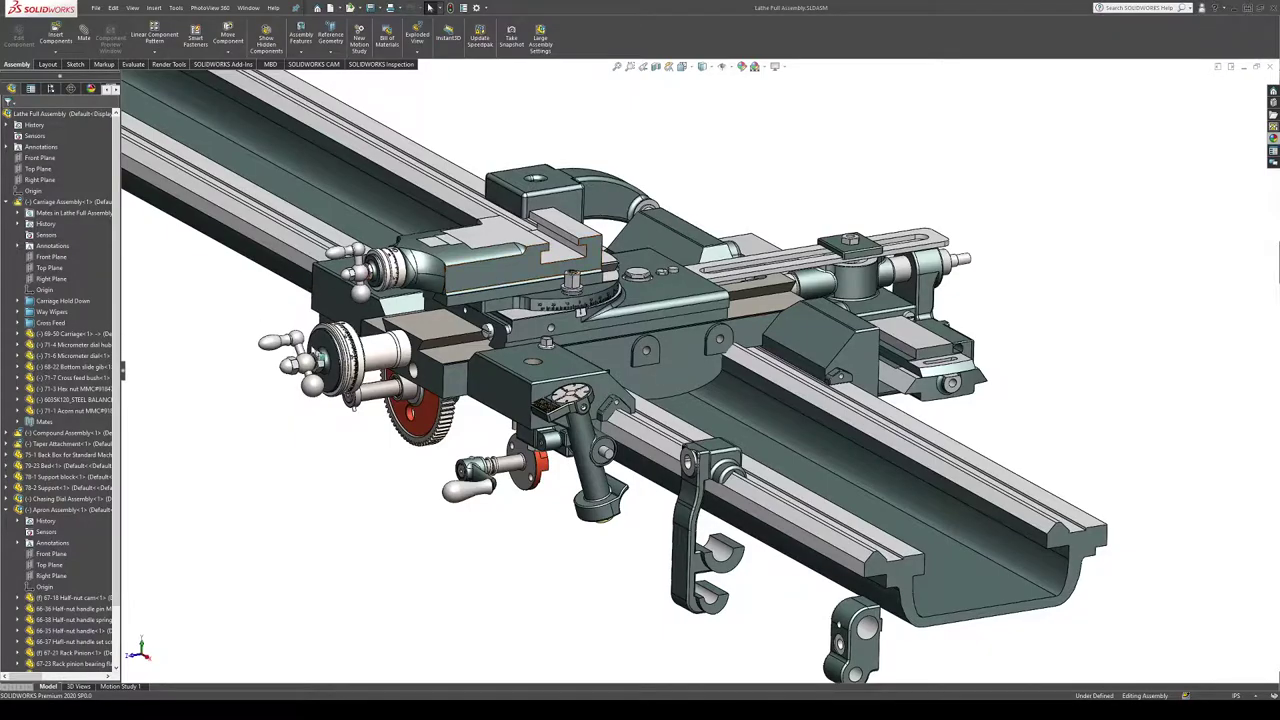
pyautogui.scroll(-3, 286, 296)
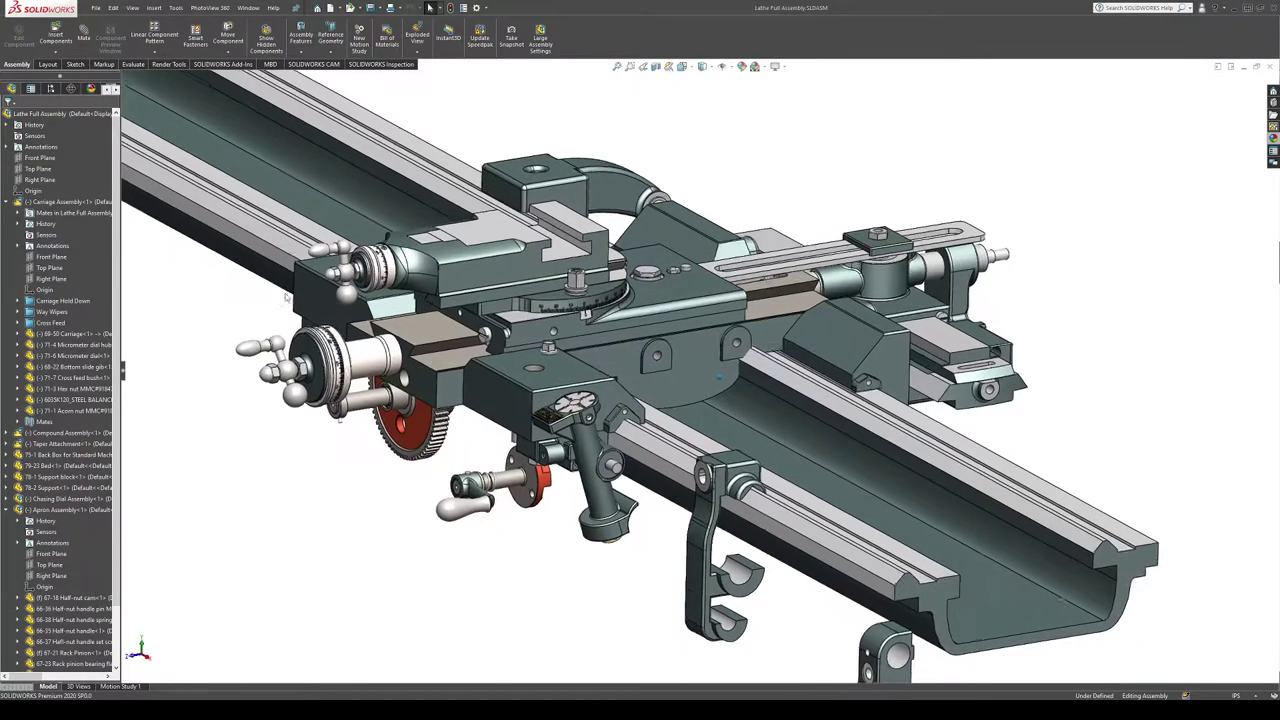
pyautogui.scroll(-5, 335, 350)
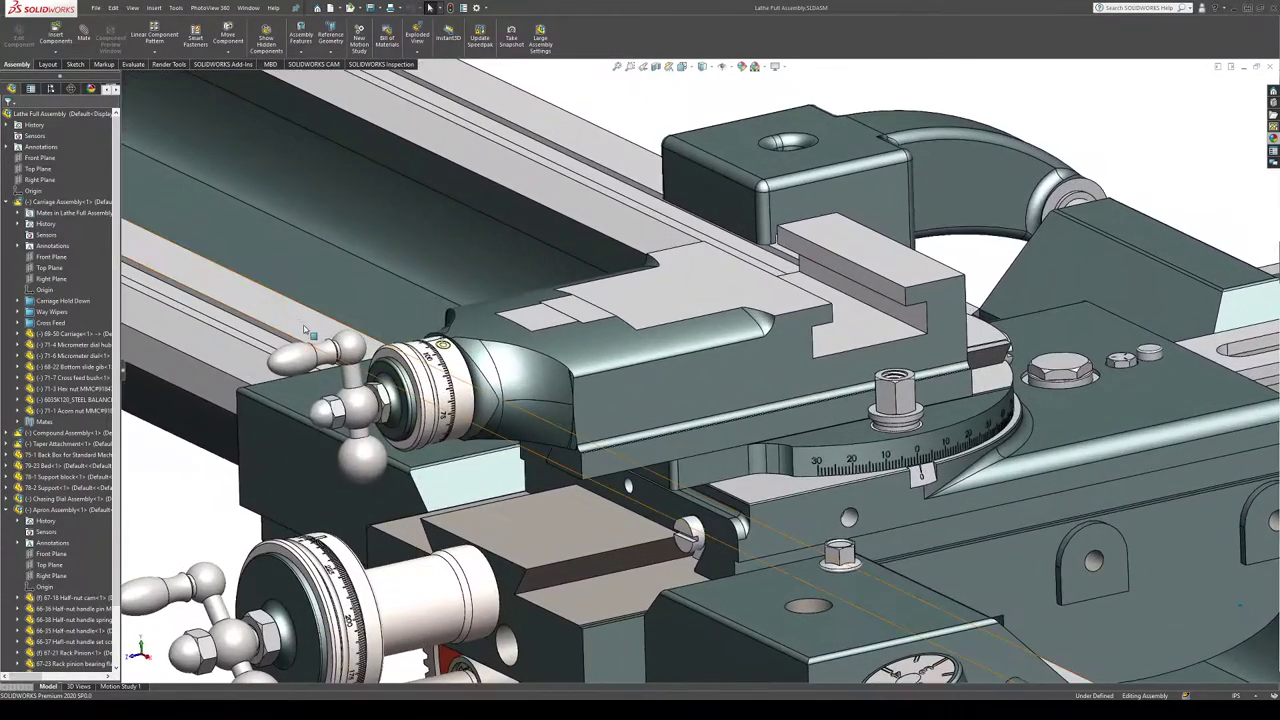
pyautogui.moveTo(343, 352)
pyautogui.mouseDown()
pyautogui.moveTo(370, 384)
pyautogui.moveTo(345, 338)
pyautogui.moveTo(350, 347)
pyautogui.mouseUp()
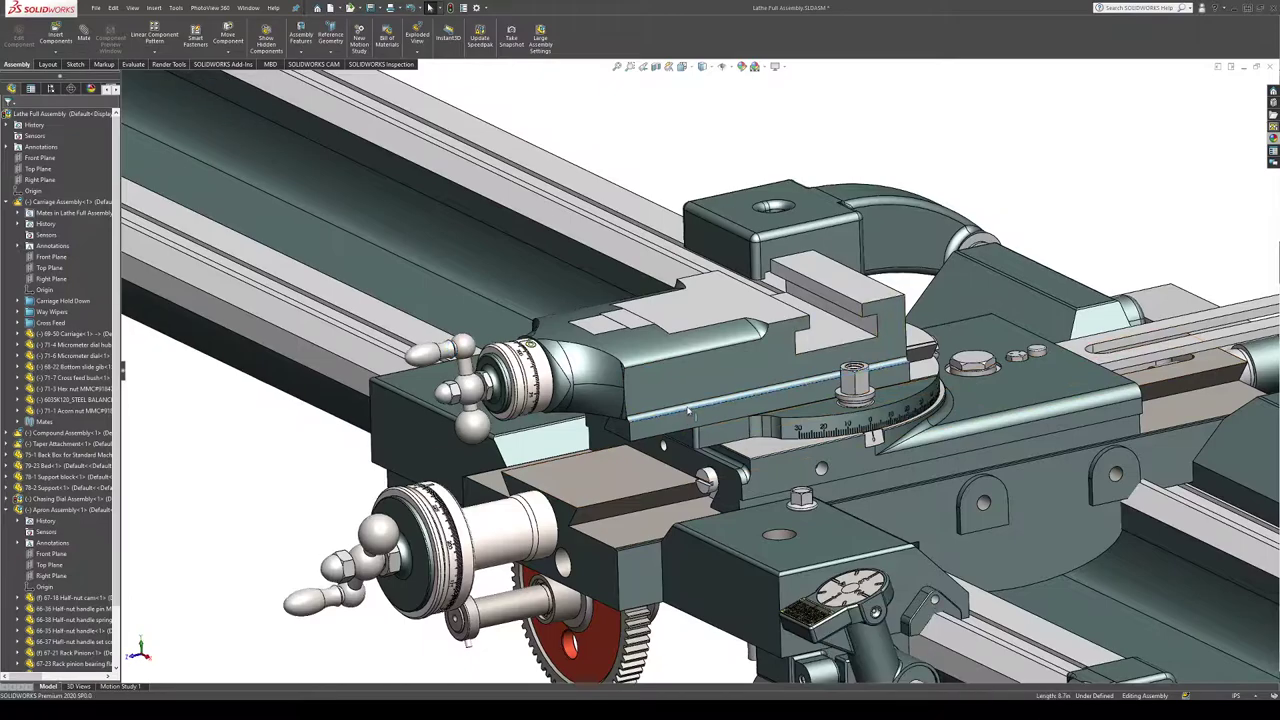
# Step: Slide the compound rest top a short distance along its ways
pyautogui.scroll(-5, 706, 404)
pyautogui.moveTo(706, 404); pyautogui.dragTo(682, 410)
pyautogui.press('Escape')
pyautogui.scroll(-2, 706, 398)
pyautogui.click(671, 301)
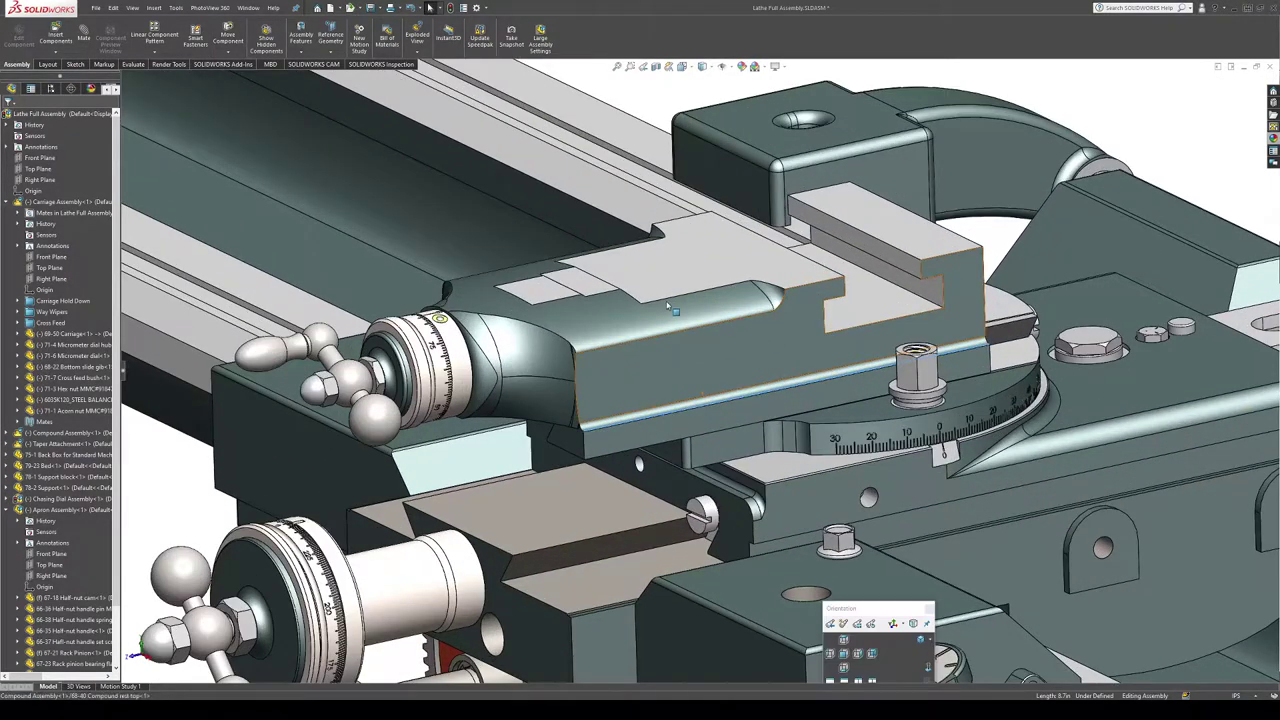
# Step: Create a section view of the lathe assembly on the Right Plane, offset 25.310 in through the cross feed and compound screws
pyautogui.click(656, 69)
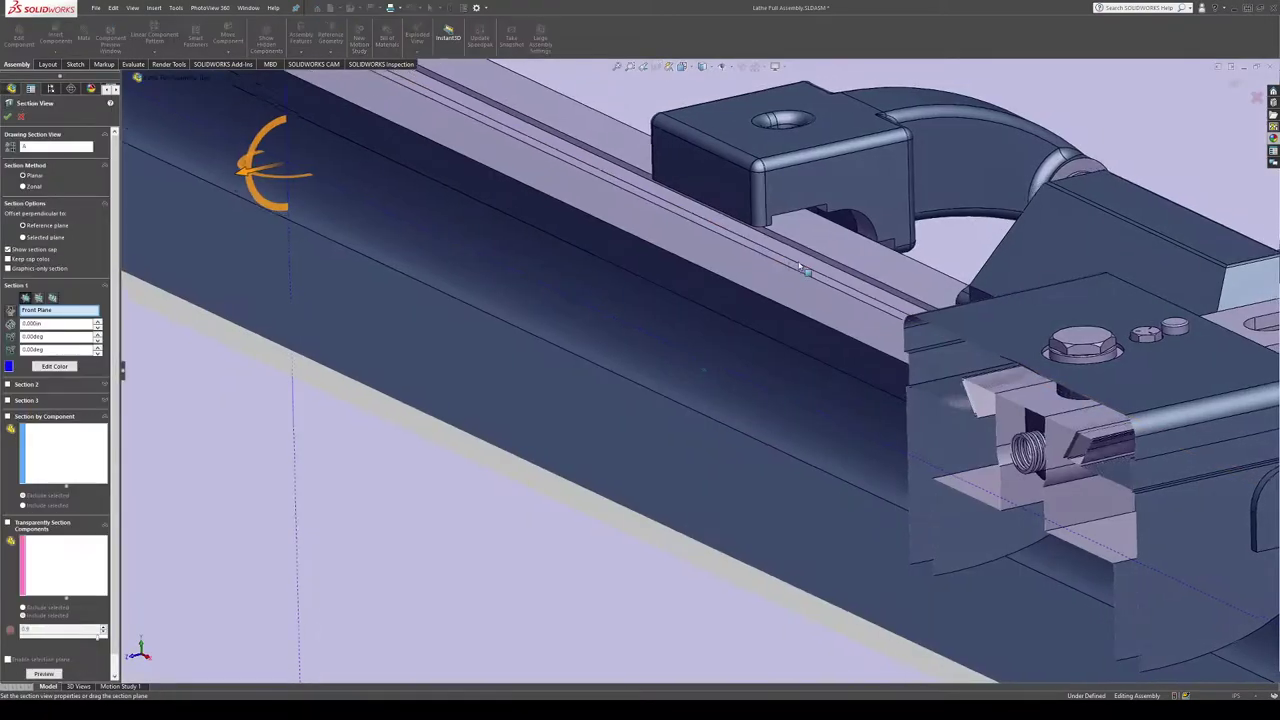
pyautogui.scroll(3, 800, 262)
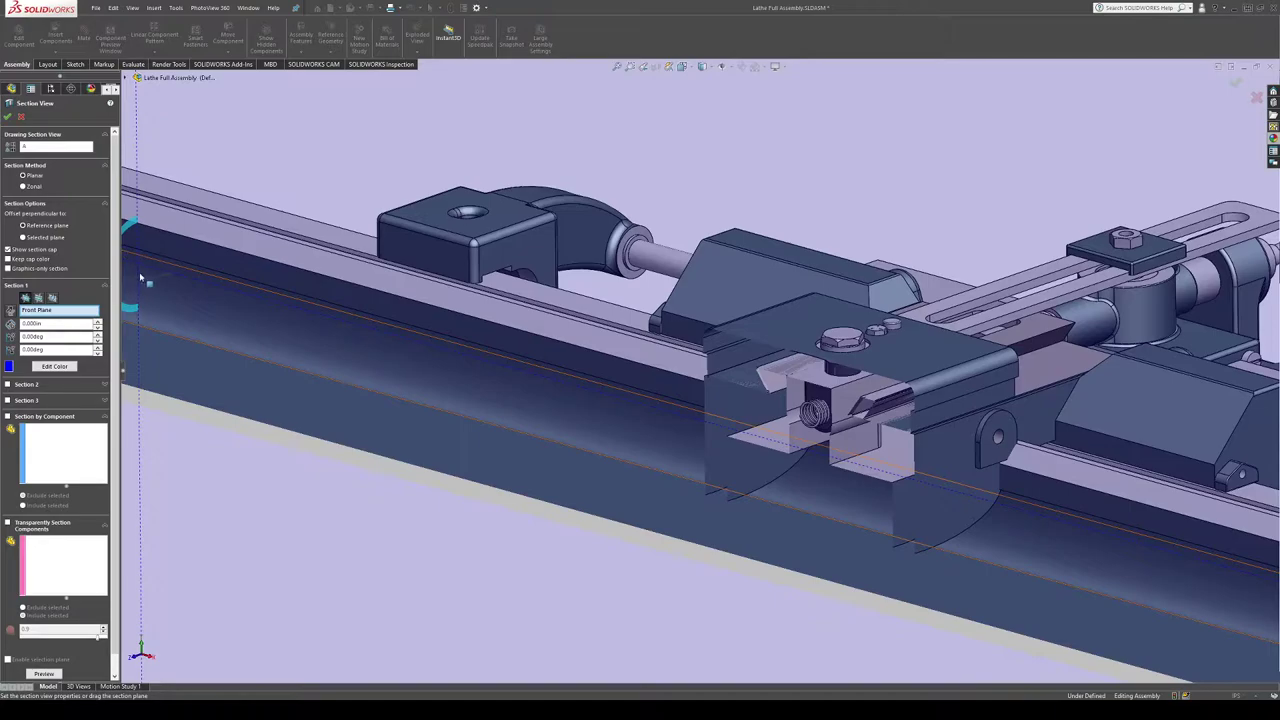
pyautogui.click(52, 298)
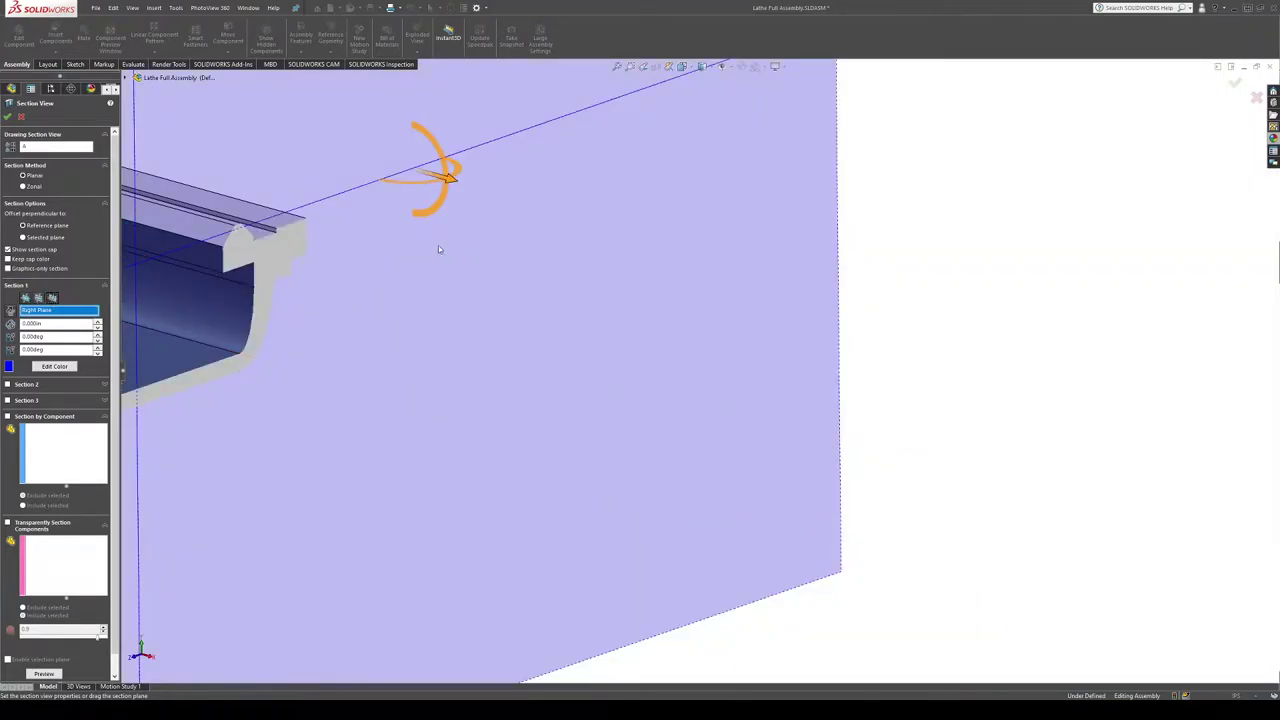
pyautogui.moveTo(446, 178); pyautogui.dragTo(1138, 378)
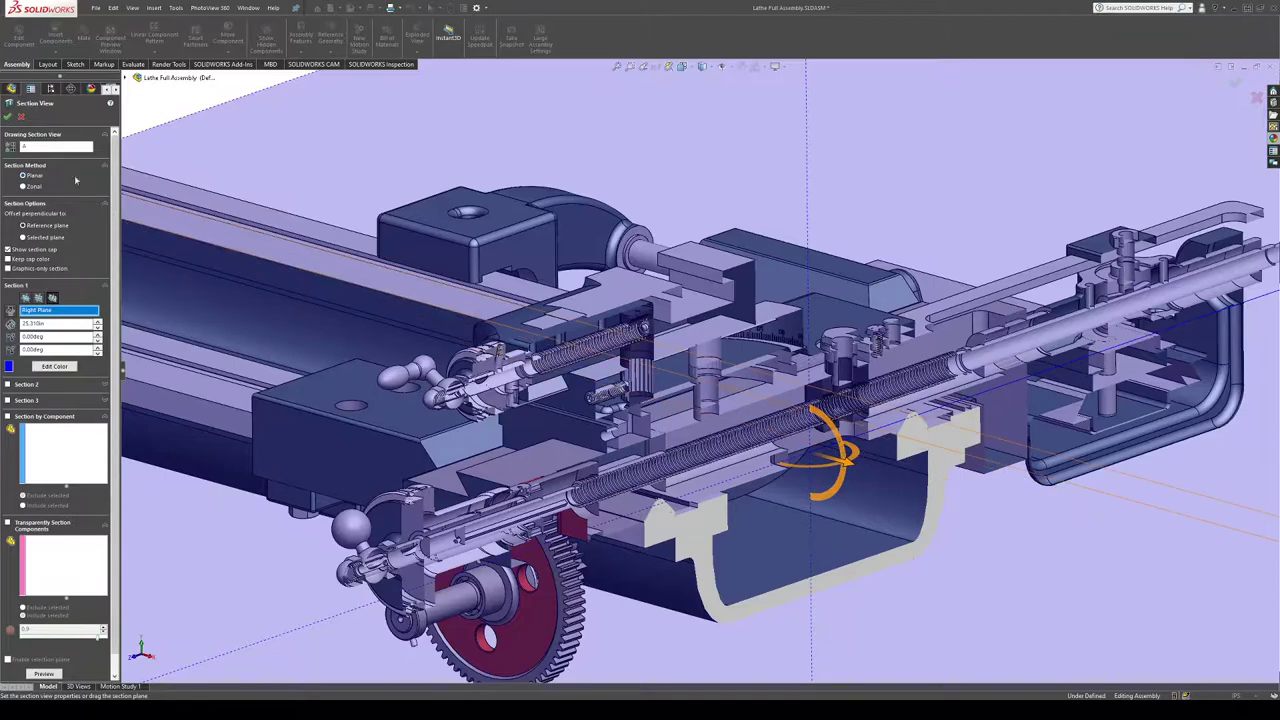
pyautogui.click(8, 116)
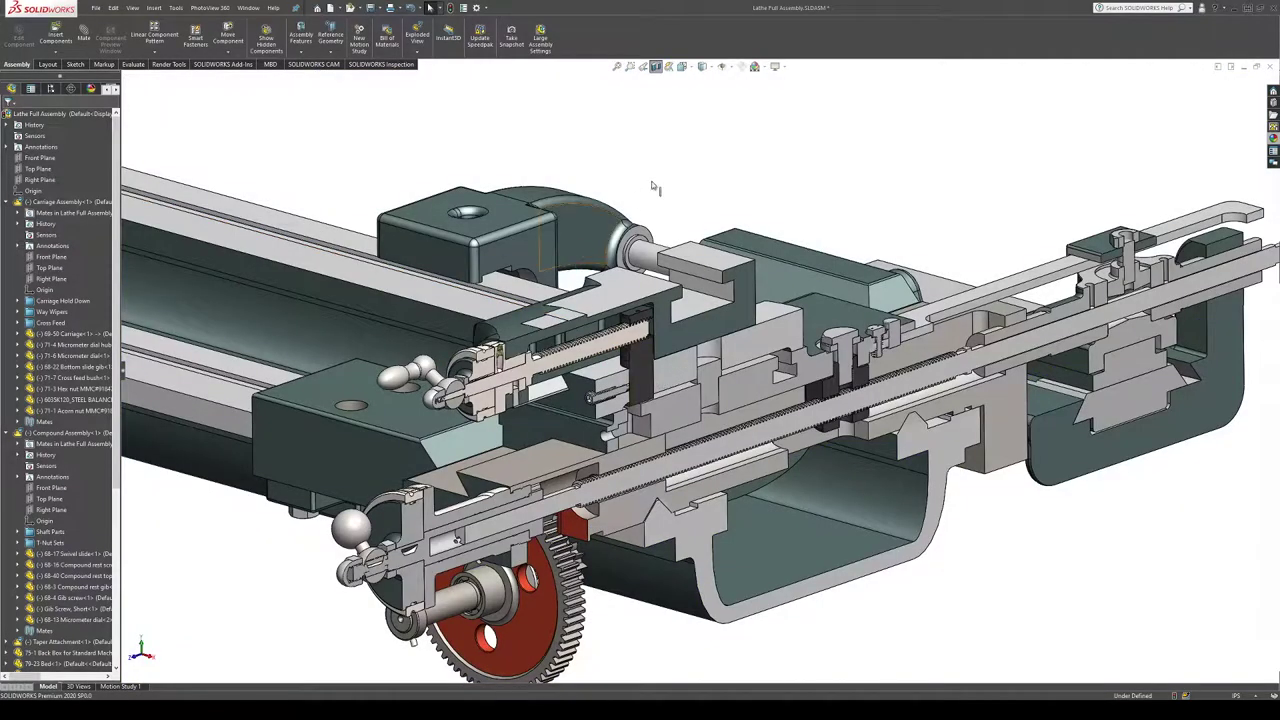
# Step: Examine the sectioned compound and cross feed screws with their nuts and look through the component list of the carriage assemblies
pyautogui.scroll(-7, 617, 325)
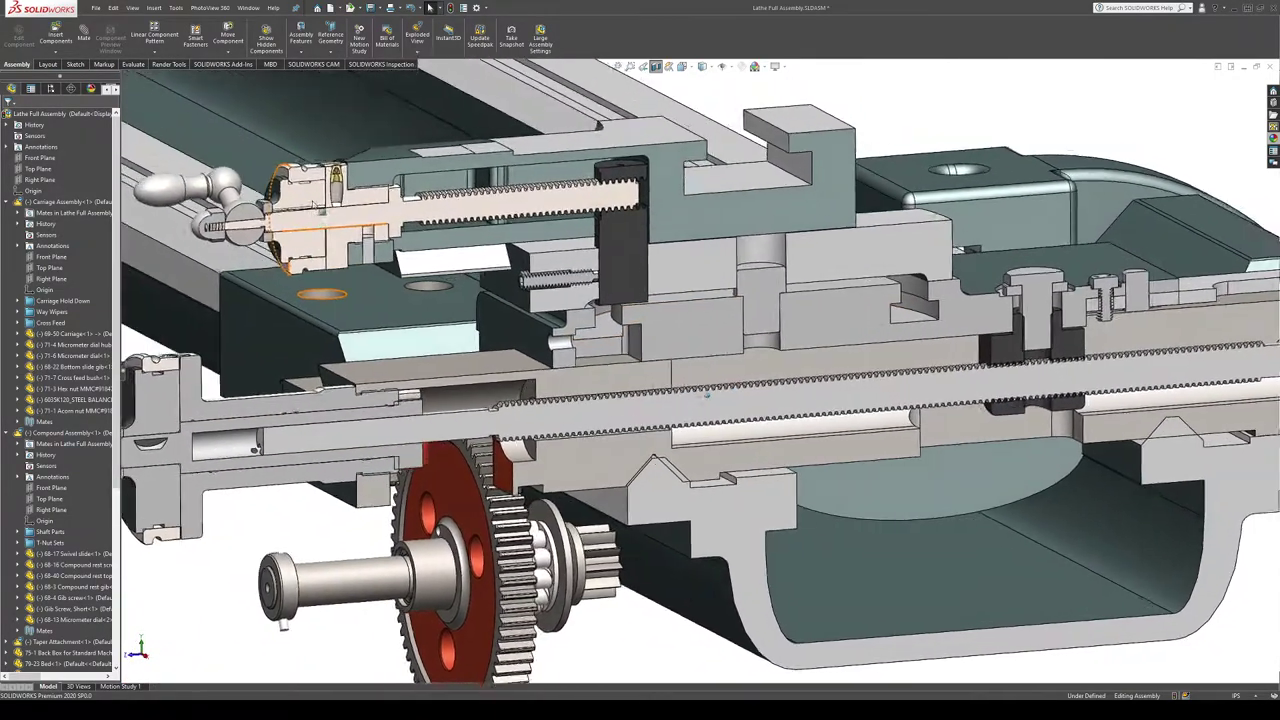
pyautogui.scroll(-5, 72, 455)
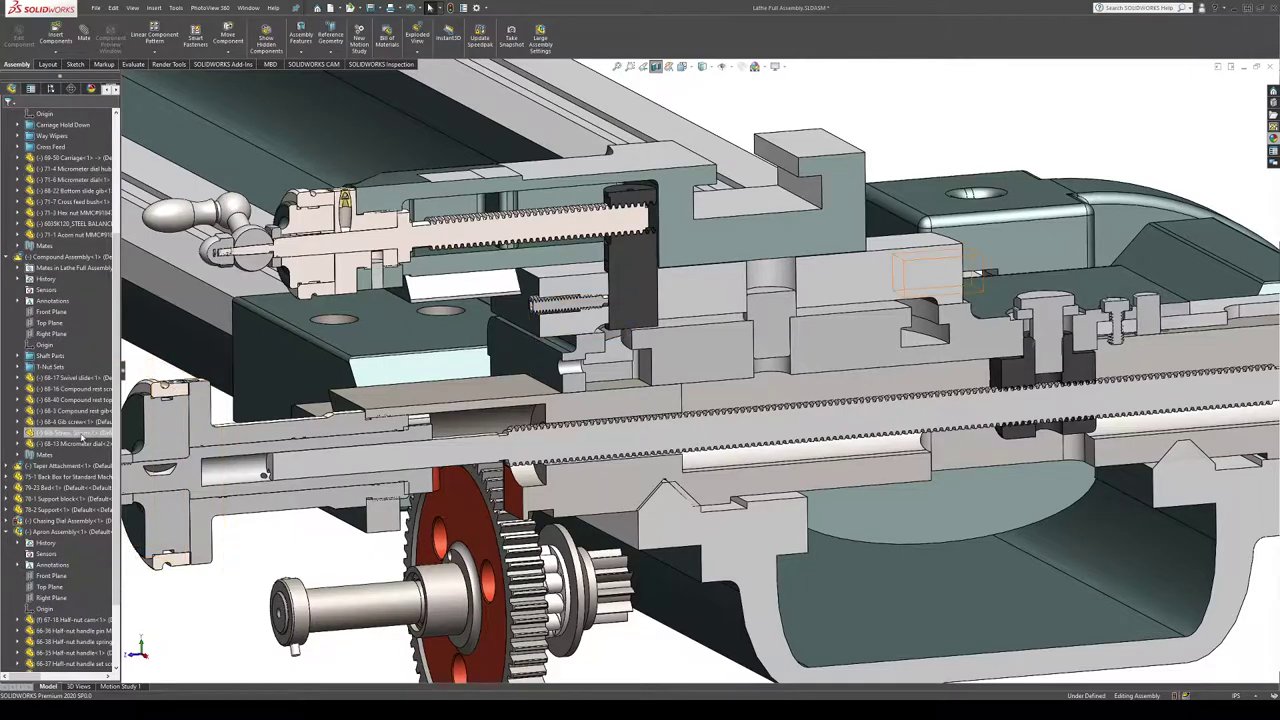
pyautogui.scroll(-3, 90, 420)
pyautogui.press('space')
pyautogui.press('Escape')
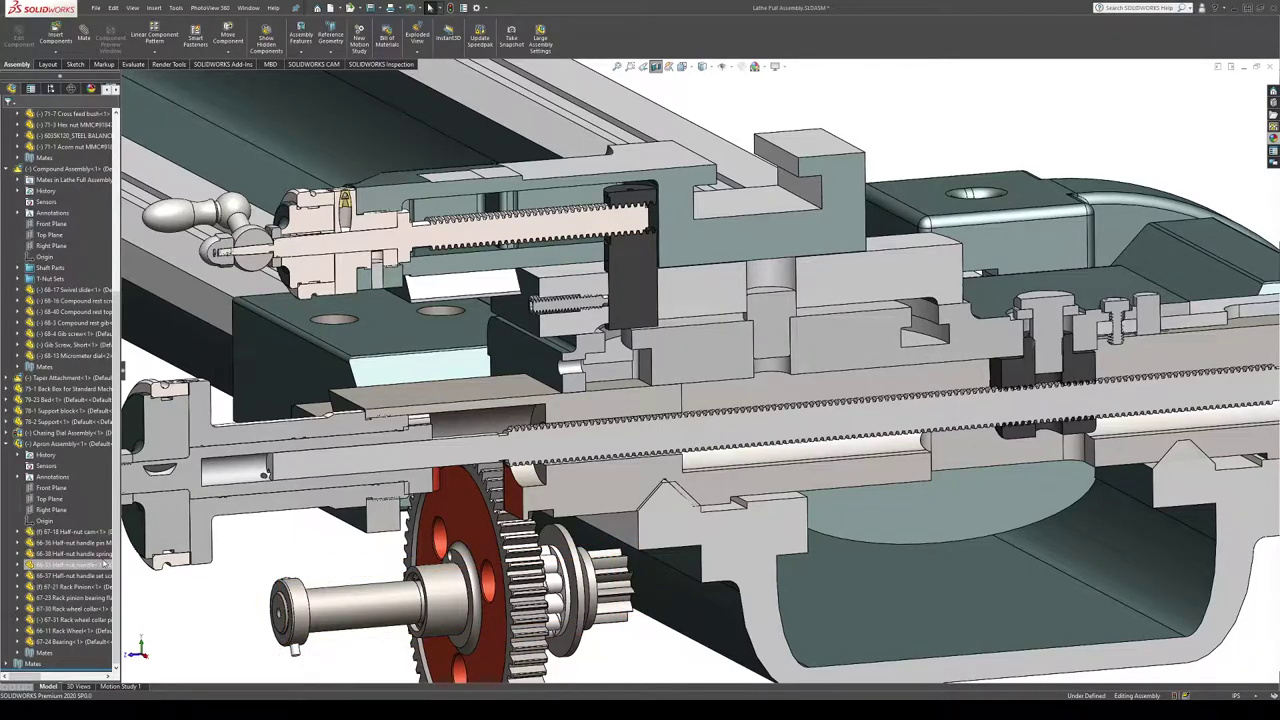
# Step: Open the Apron Assembly in its own window and, from it, the 66-37 half-nut handle set screw part
pyautogui.click(60, 577)
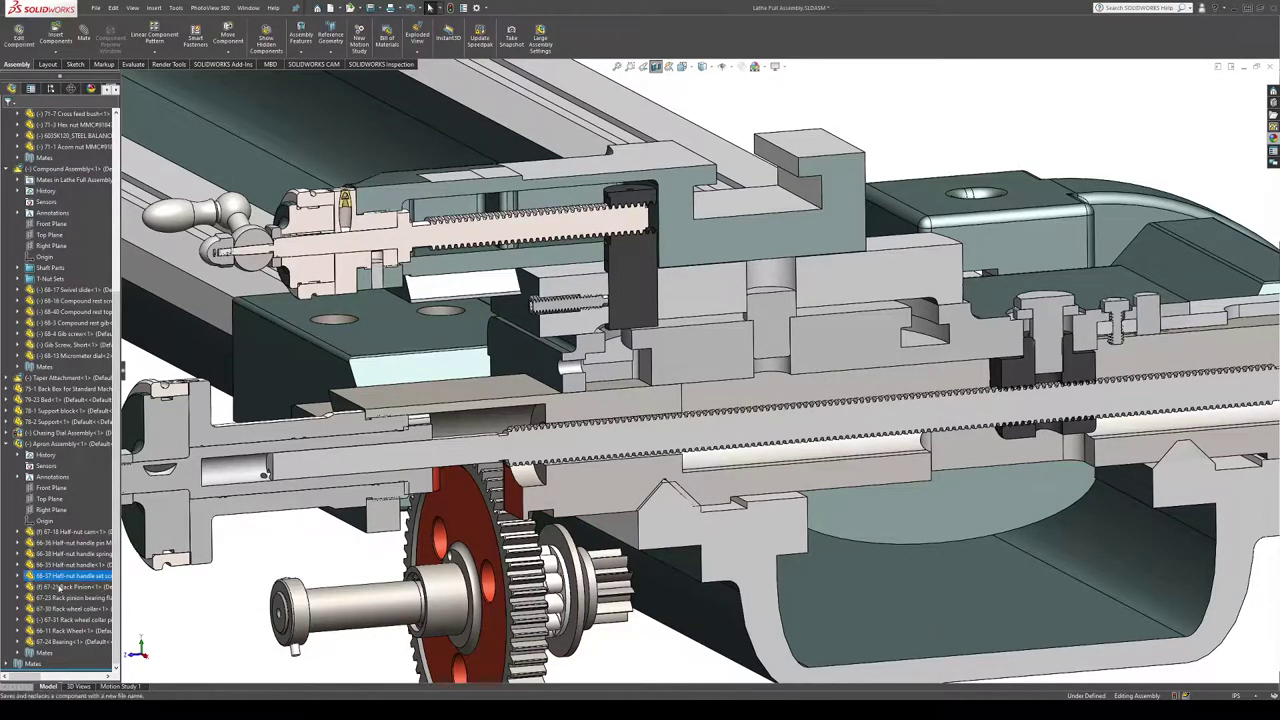
pyautogui.doubleClick(54, 577)
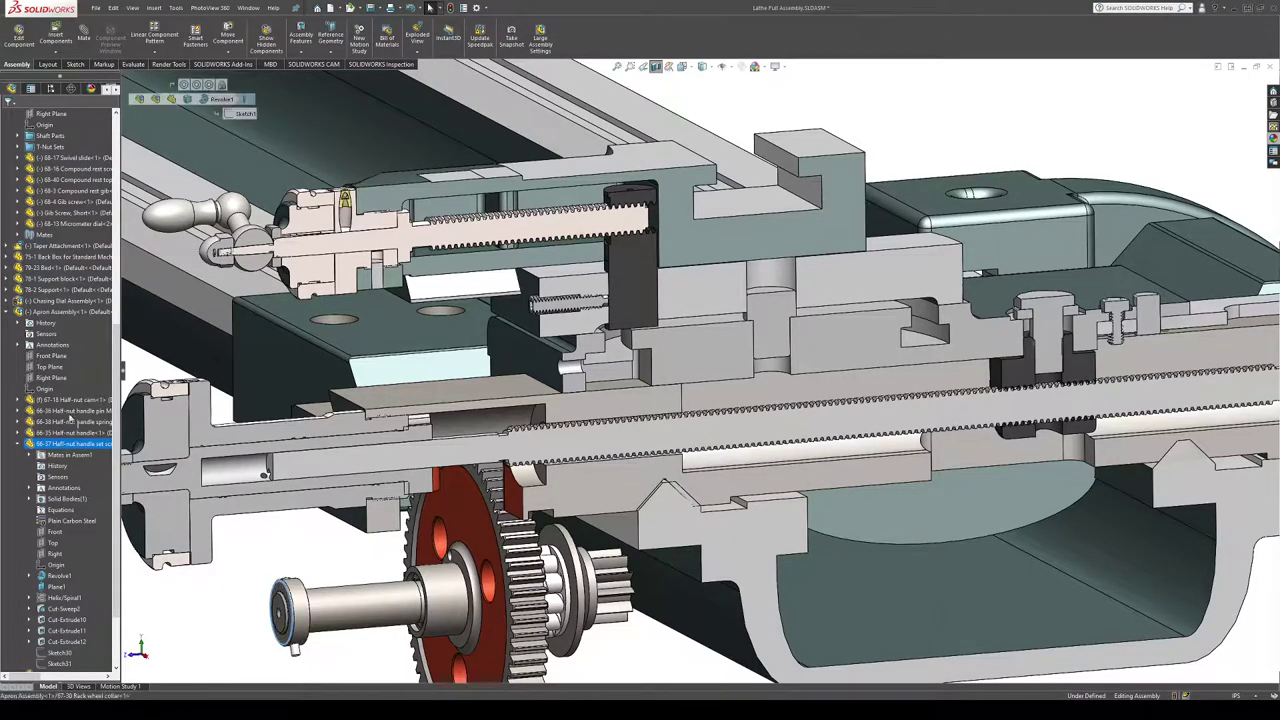
pyautogui.click(67, 313)
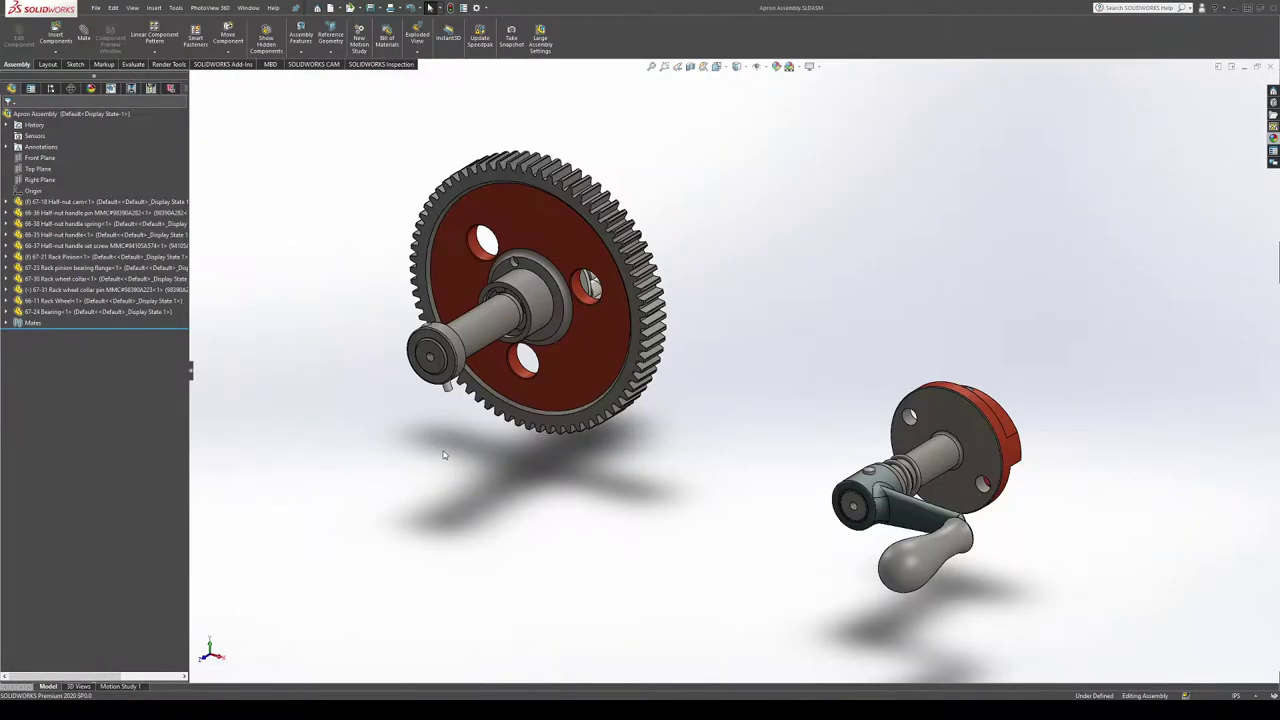
pyautogui.click(56, 247)
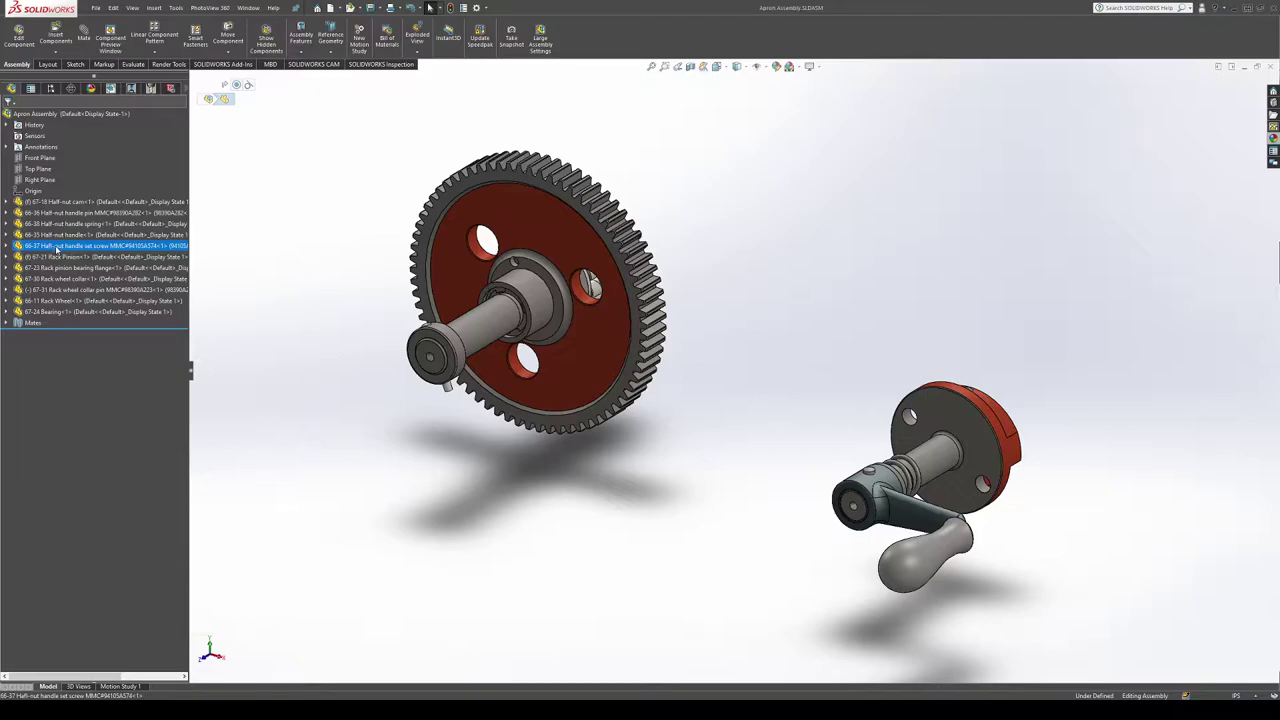
pyautogui.doubleClick(53, 249)
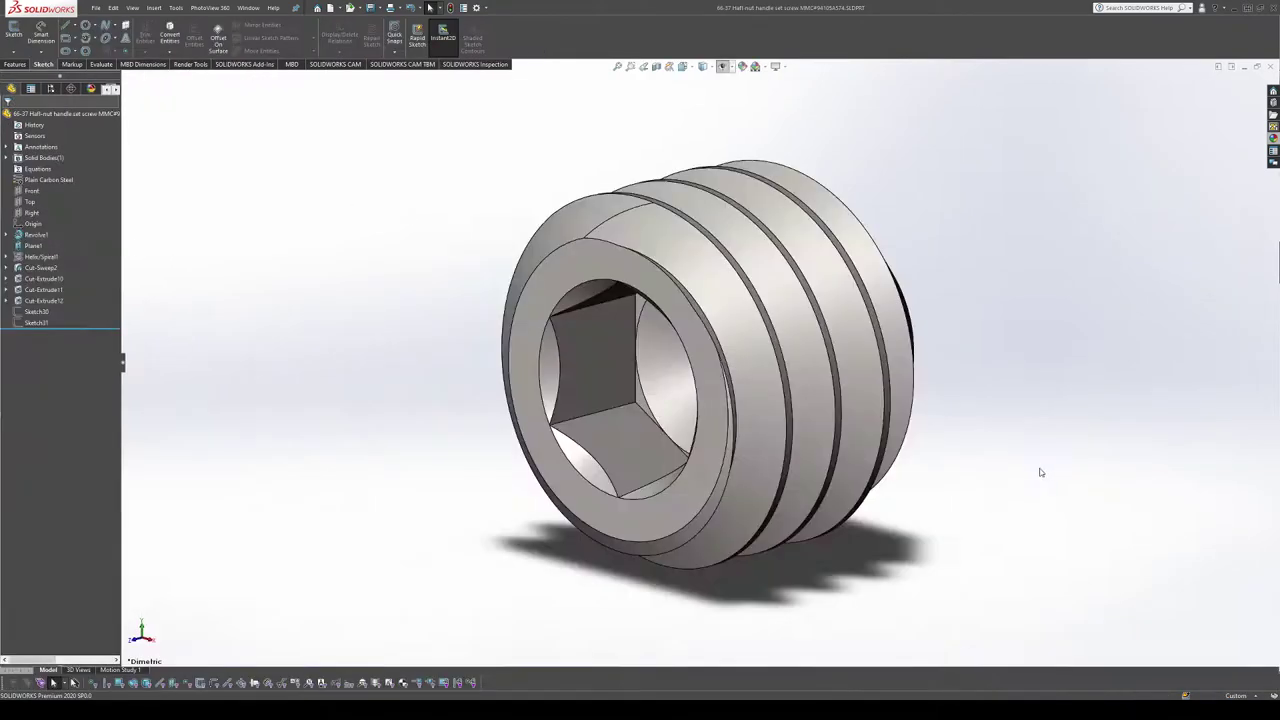
# Step: Examine the set screw's thread, hex socket and pointed end, and widen the feature tree to show the full part name
pyautogui.moveTo(460, 357); pyautogui.dragTo(229, 286, button='middle')
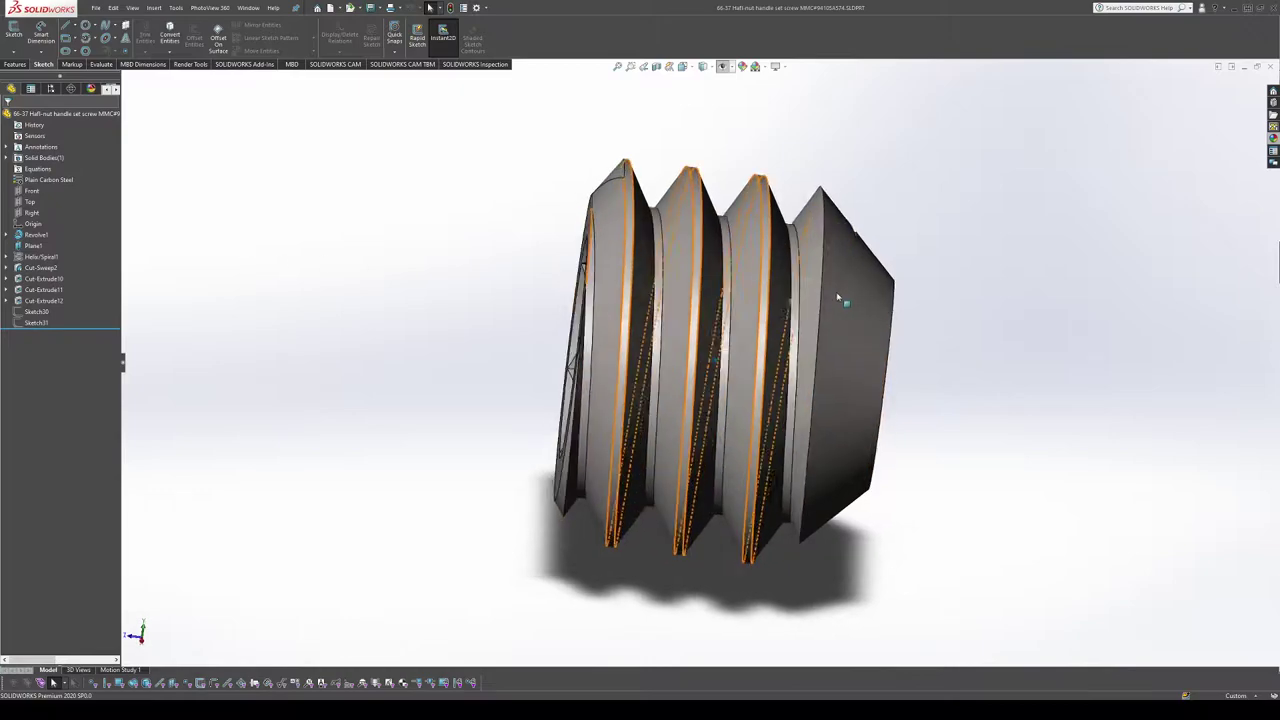
pyautogui.moveTo(840, 297); pyautogui.dragTo(838, 296, button='middle')
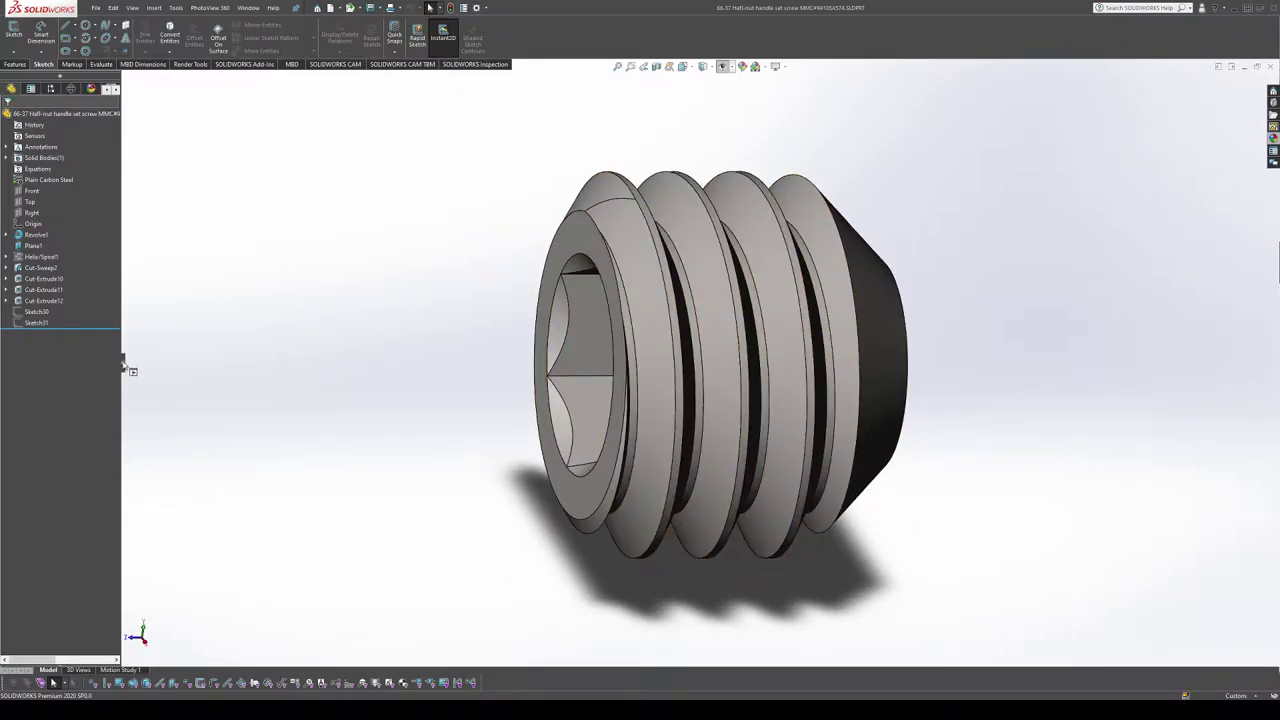
pyautogui.moveTo(125, 367); pyautogui.dragTo(274, 364)
pyautogui.press('space')
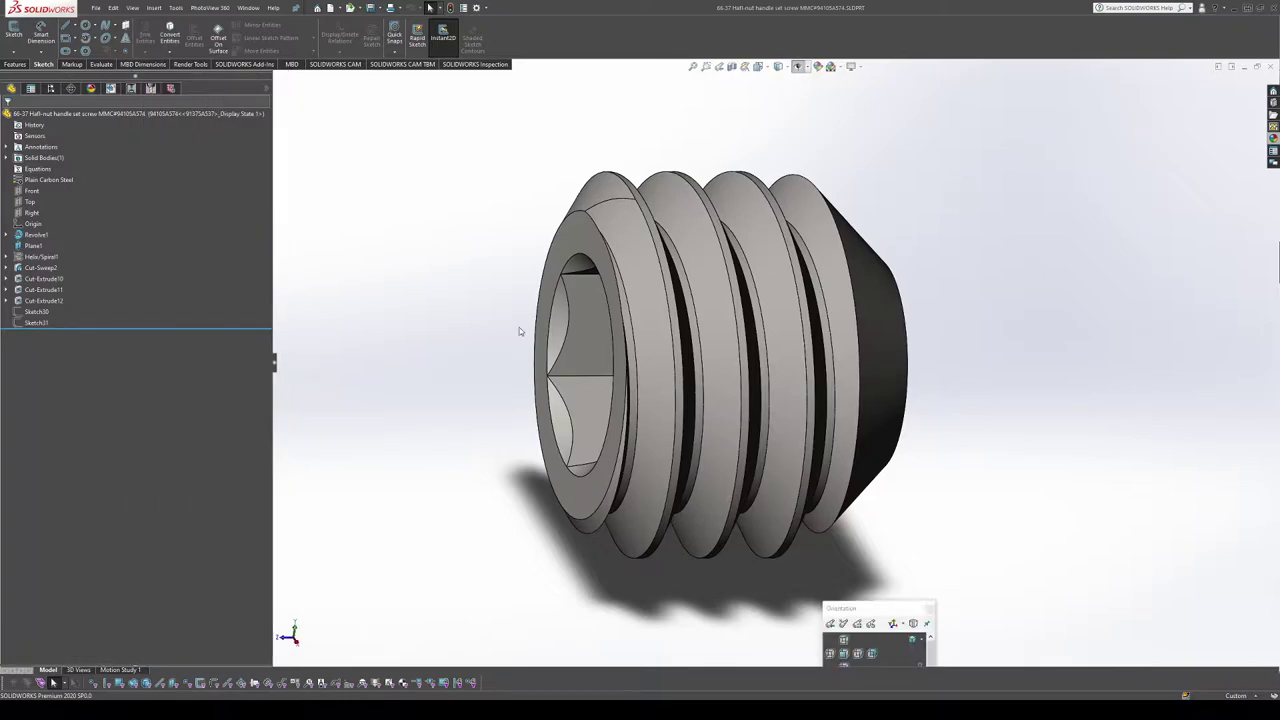
pyautogui.moveTo(858, 334); pyautogui.dragTo(855, 329, button='middle')
pyautogui.moveTo(569, 276); pyautogui.dragTo(569, 274, button='middle')
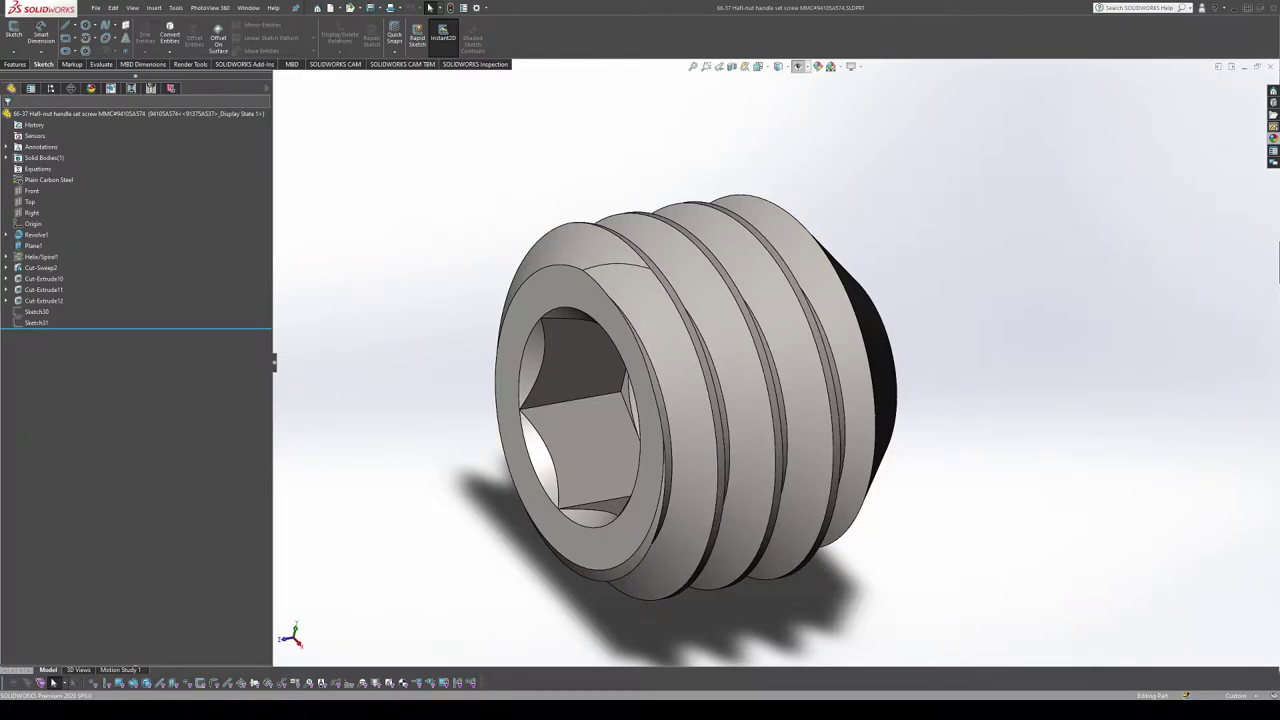
pyautogui.press('space')
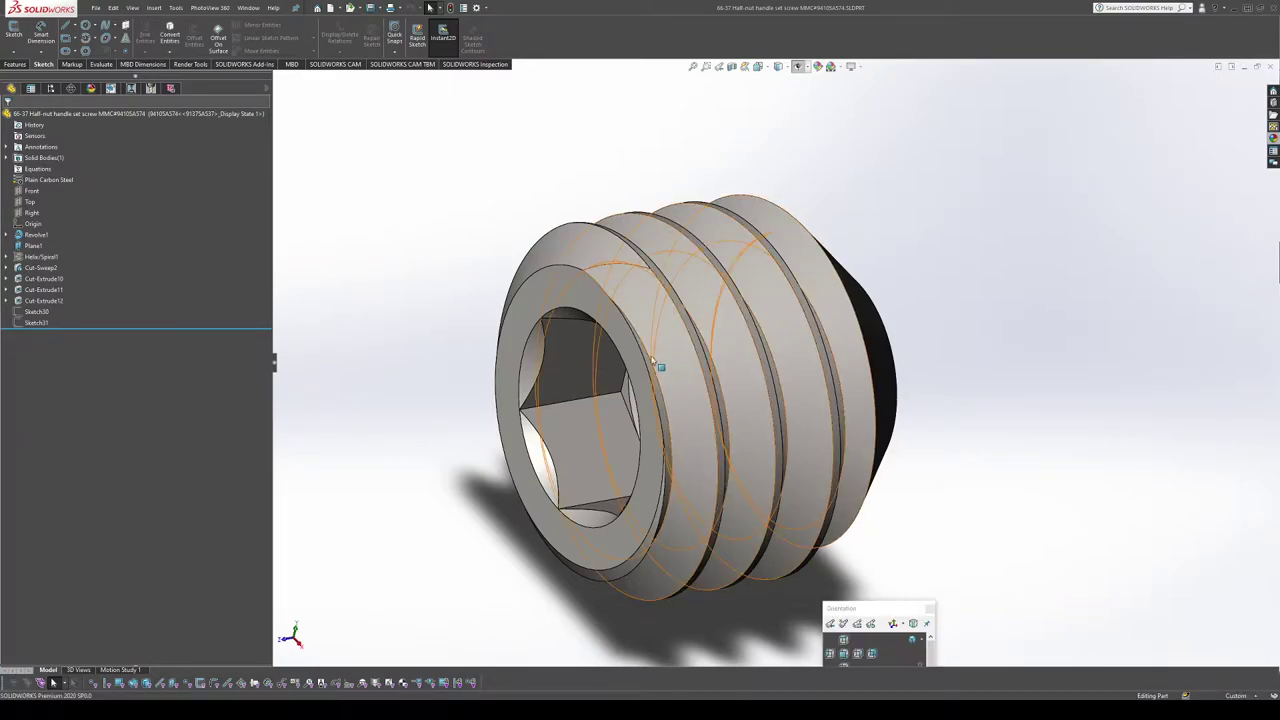
pyautogui.press('Escape')
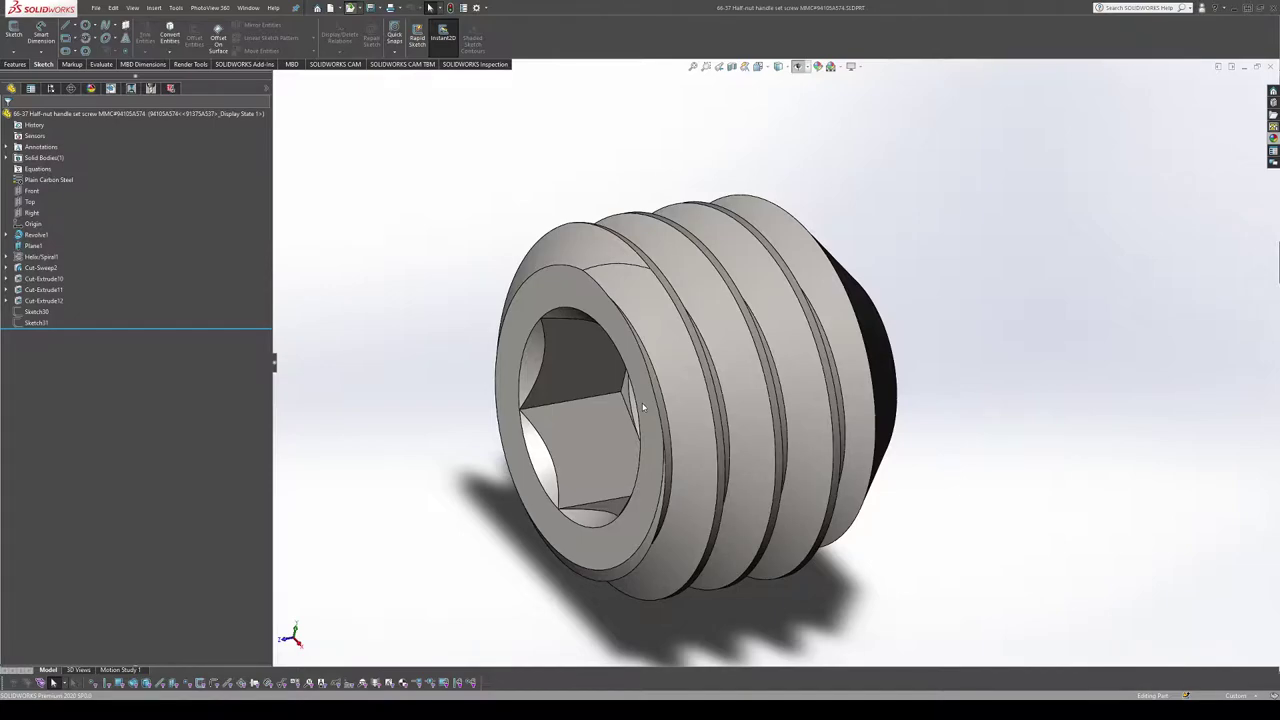
# Step: Close the set screw part, look over the apron components from the side, and return to the full lathe assembly
pyautogui.click(1270, 66)
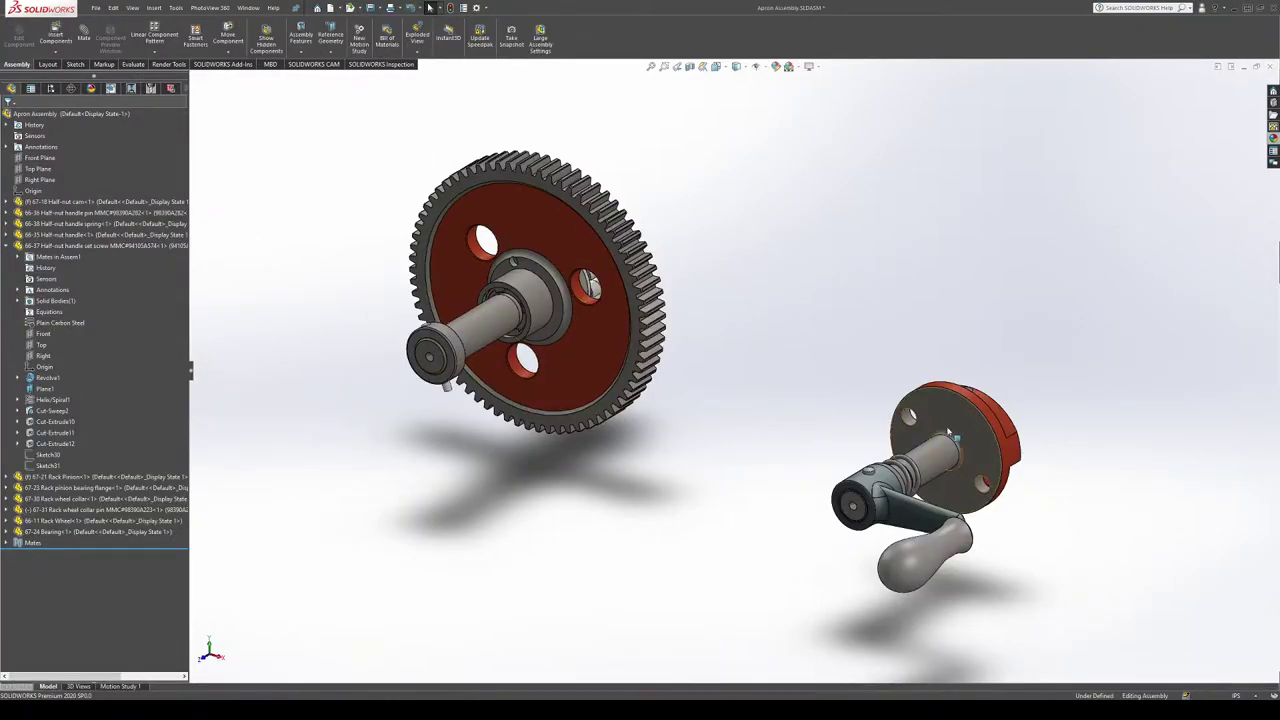
pyautogui.moveTo(950, 450); pyautogui.dragTo(1078, 228, button='middle')
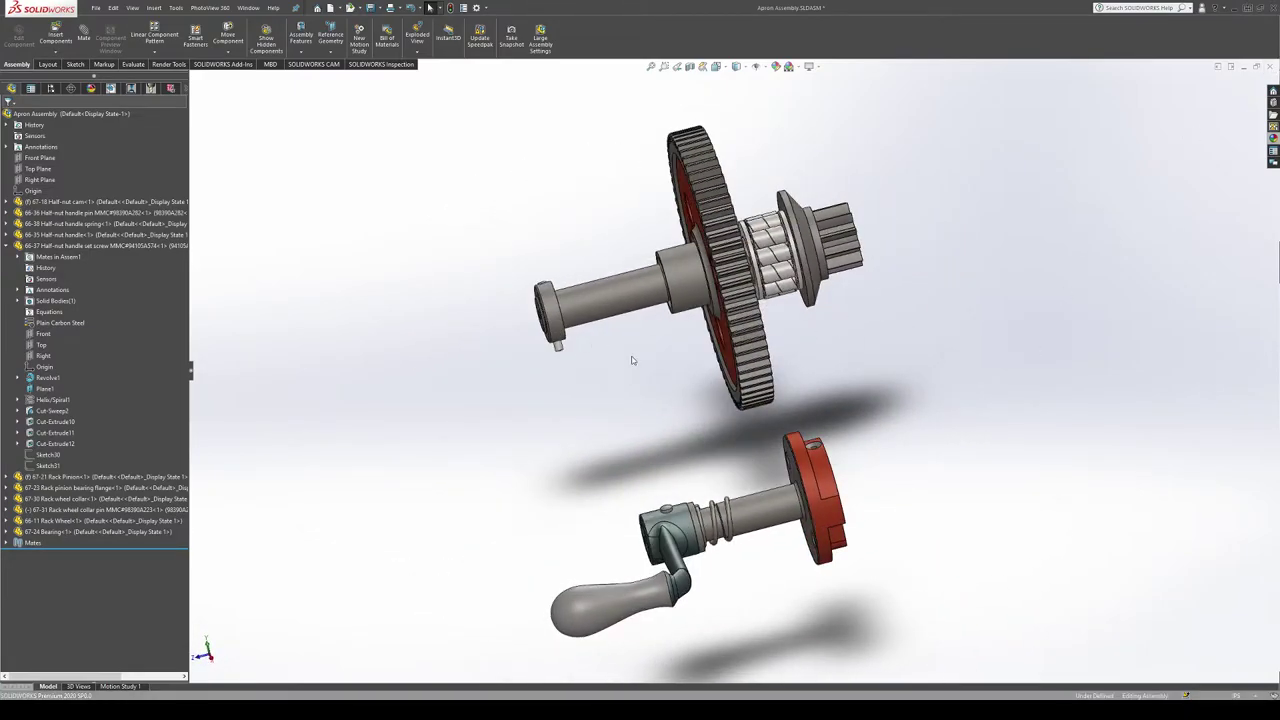
pyautogui.hotkey('ctrl', 'Tab')
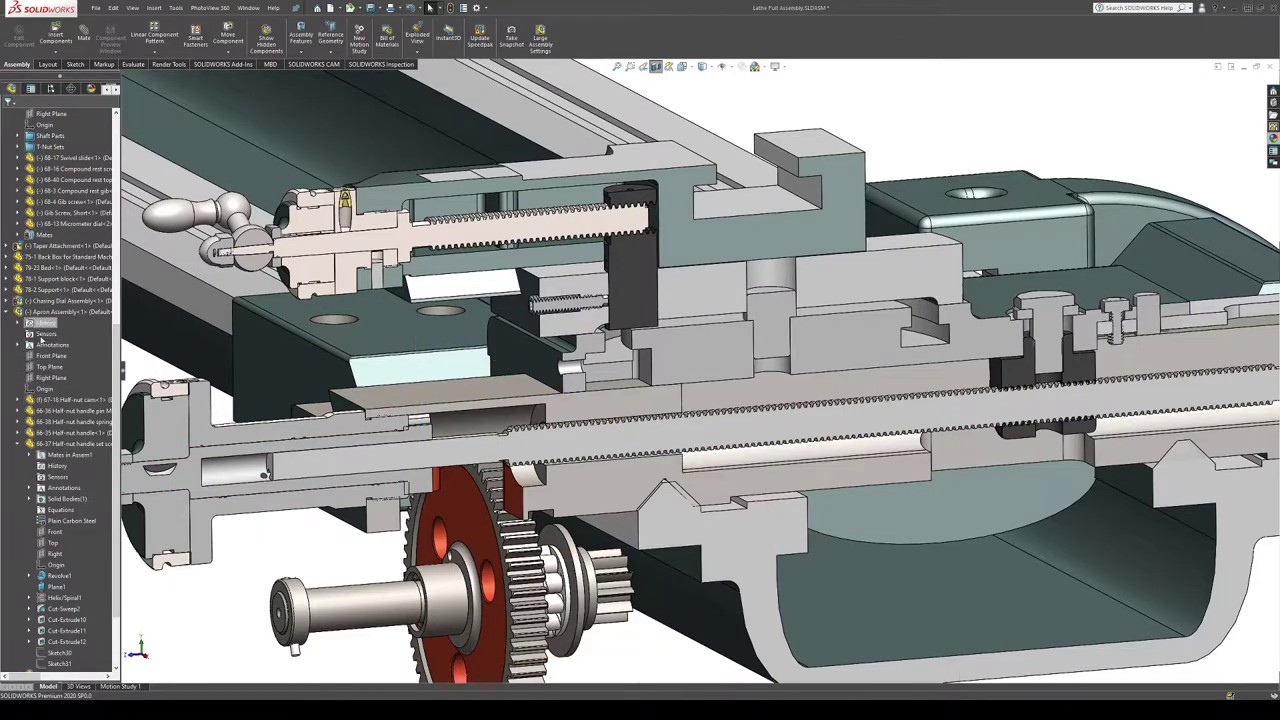
# Step: Collapse the set screw and Apron Assembly branches in the feature tree
pyautogui.scroll(-1, 18, 415)
pyautogui.click(20, 412)
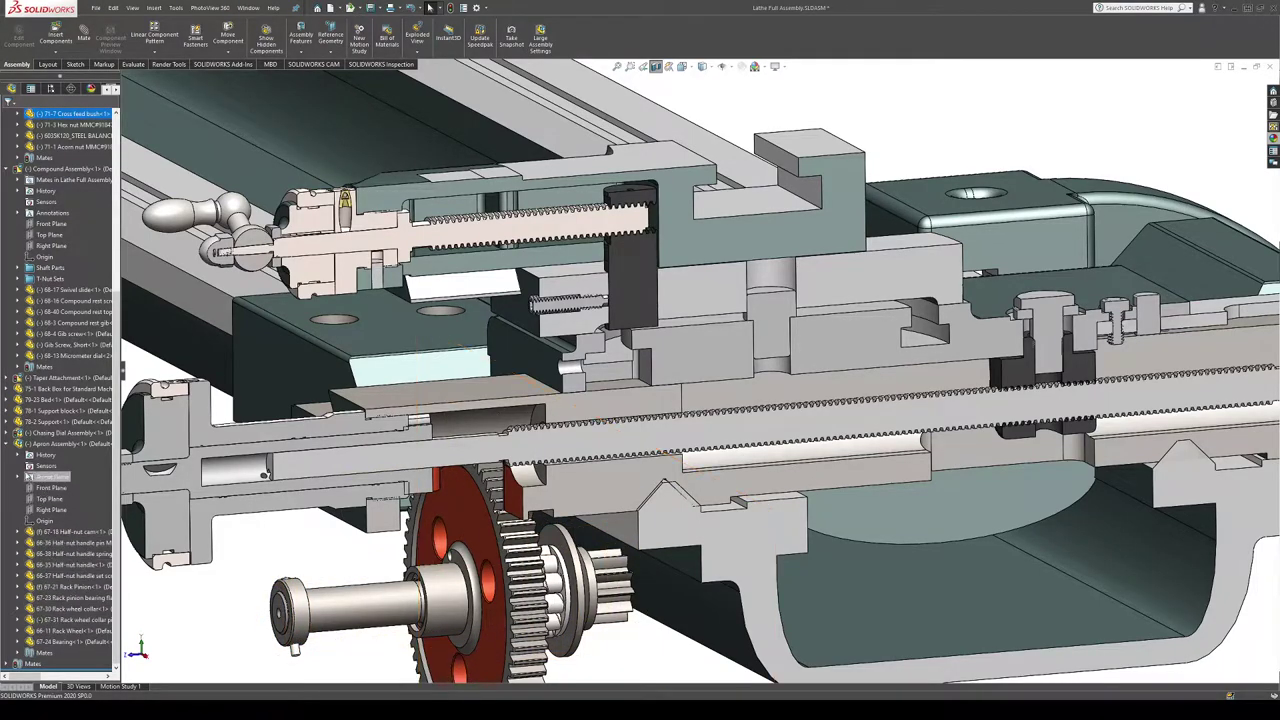
pyautogui.click(6, 444)
pyautogui.press('space')
pyautogui.press('Escape')
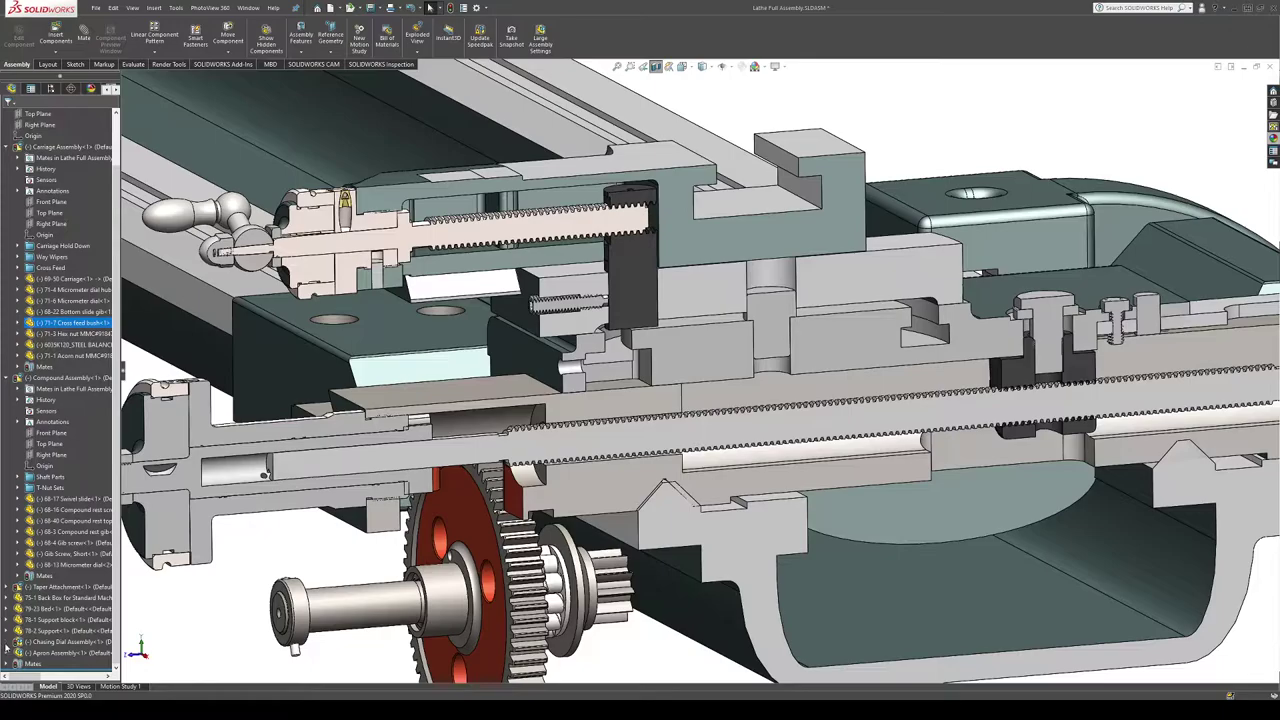
# Step: Expand the Chasing Dial Assembly in the feature tree and turn off the section view
pyautogui.click(18, 642)
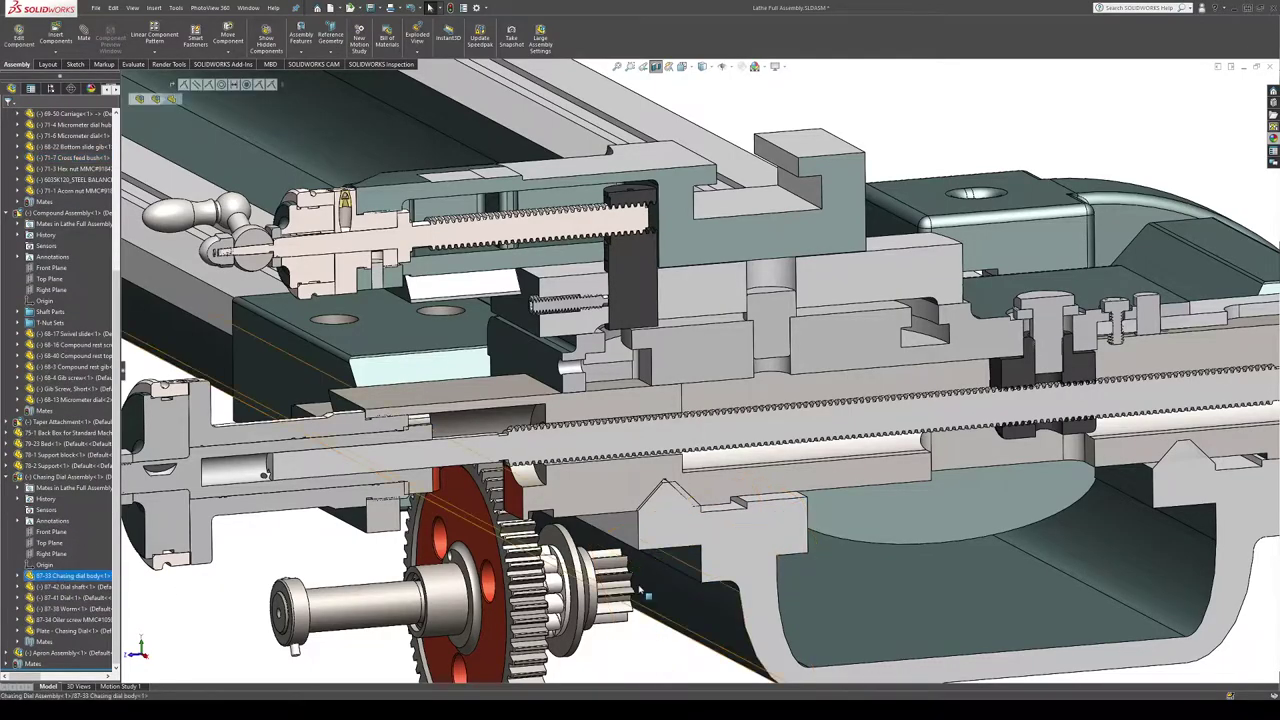
pyautogui.scroll(2, 692, 634)
pyautogui.moveTo(691, 620); pyautogui.dragTo(742, 580, button='middle')
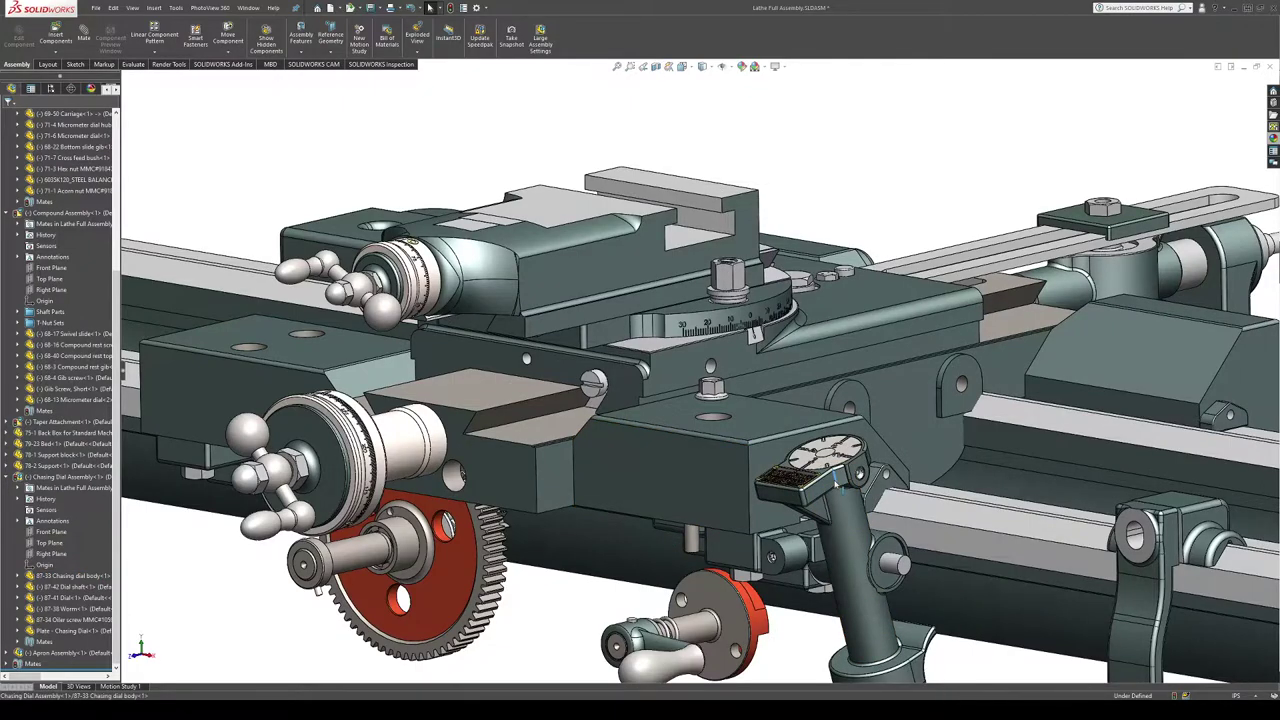
# Step: Select the Plate - Chasing Dial component and examine its engraved instructions beside the numbered dial
pyautogui.click(836, 484)
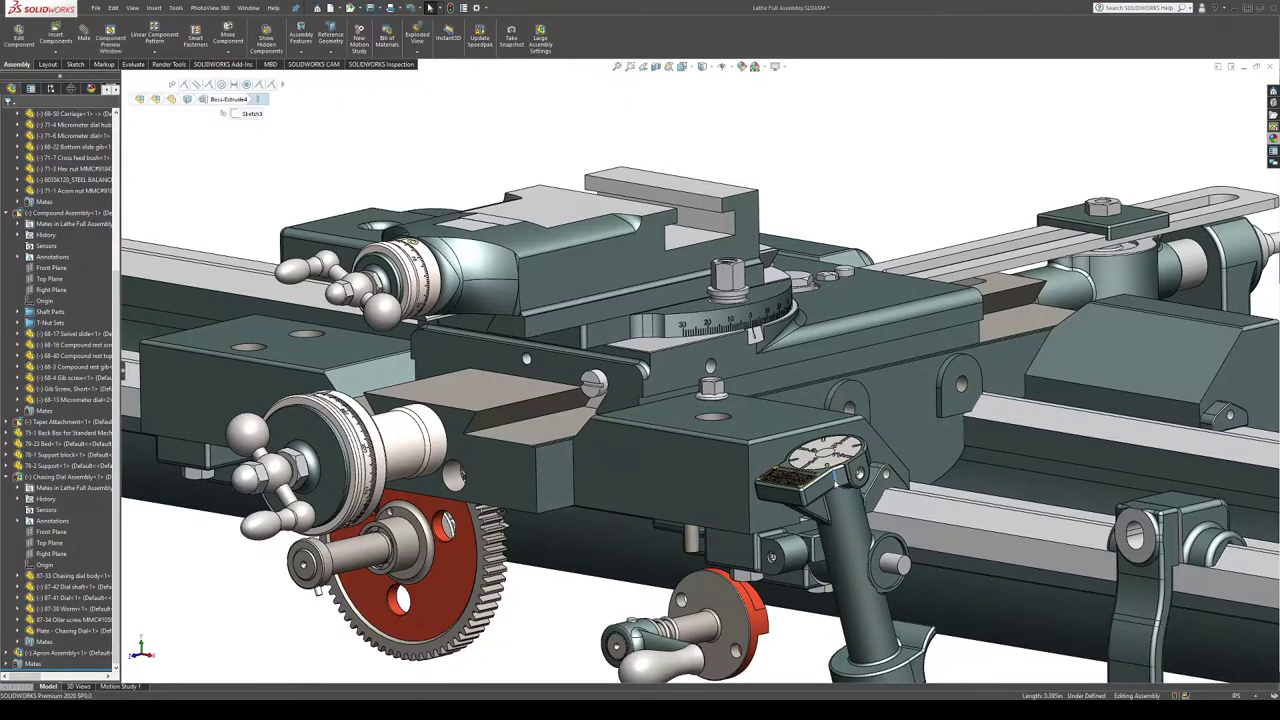
pyautogui.moveTo(836, 484); pyautogui.dragTo(822, 480, button='middle')
pyautogui.scroll(-2, 822, 480)
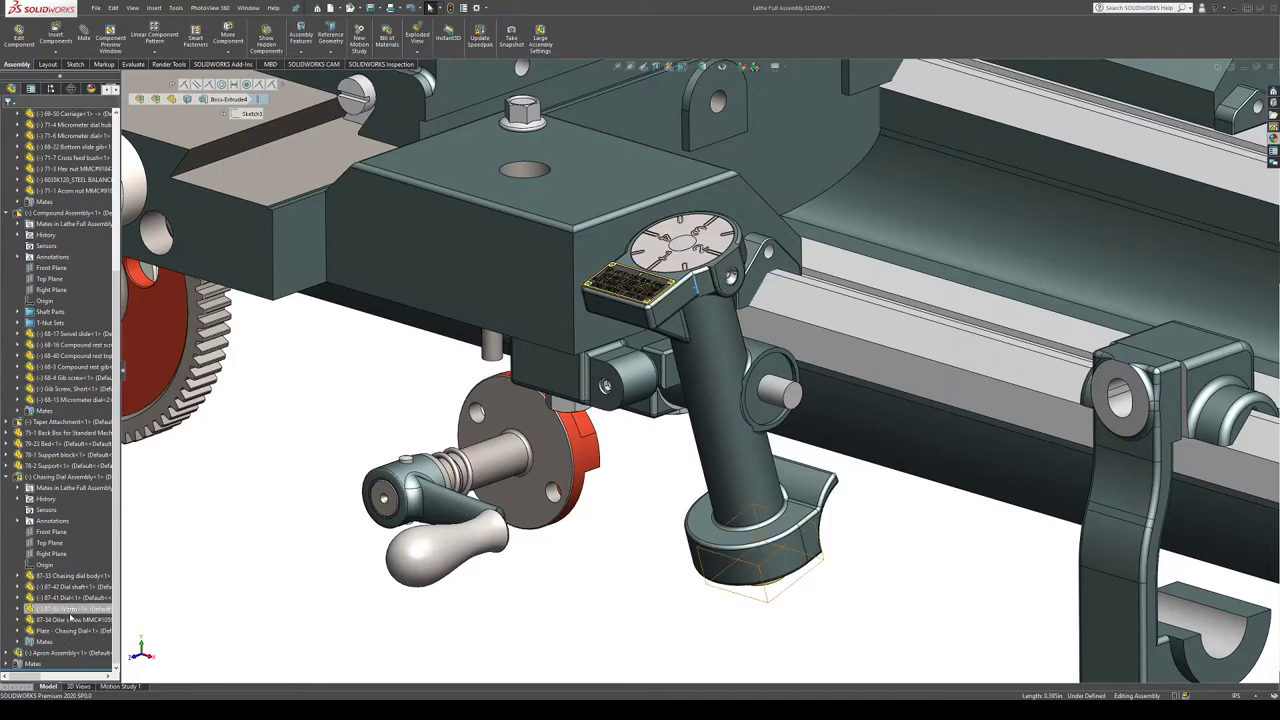
pyautogui.click(70, 631)
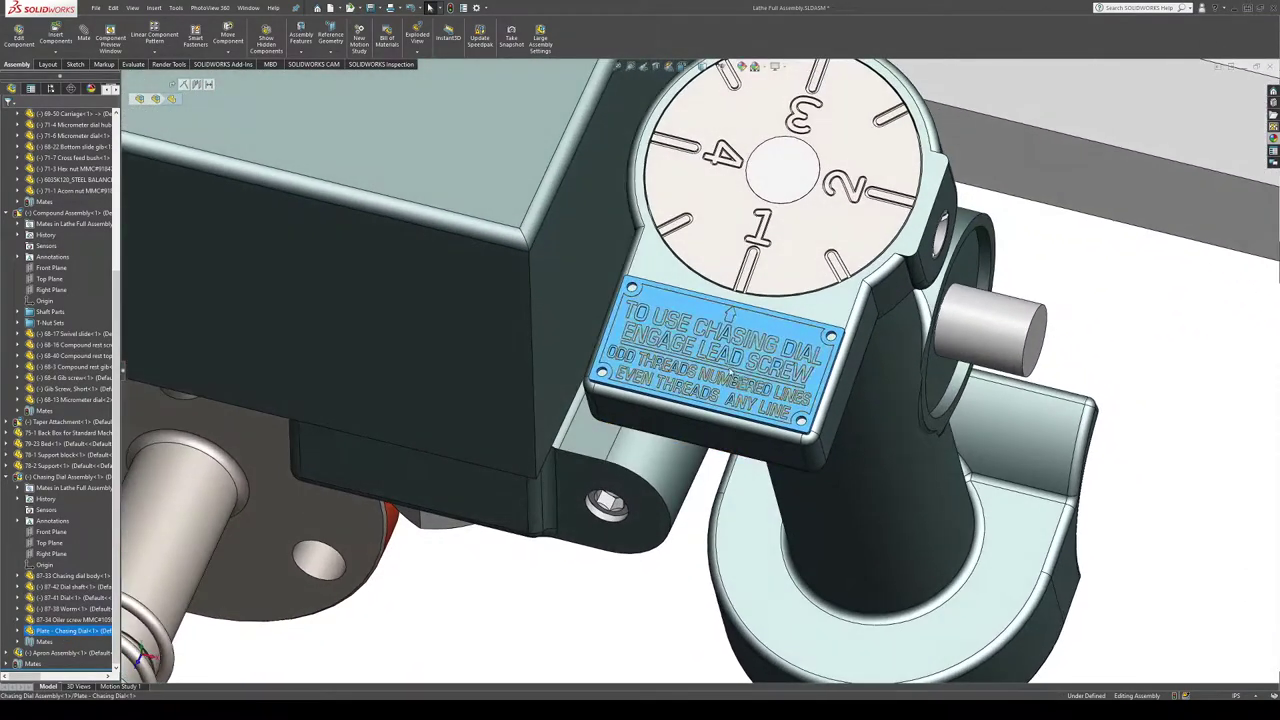
# Step: Clear the plate selection and look over the chasing dial and its mounting beside the carriage from a wider angle
pyautogui.click(706, 480)
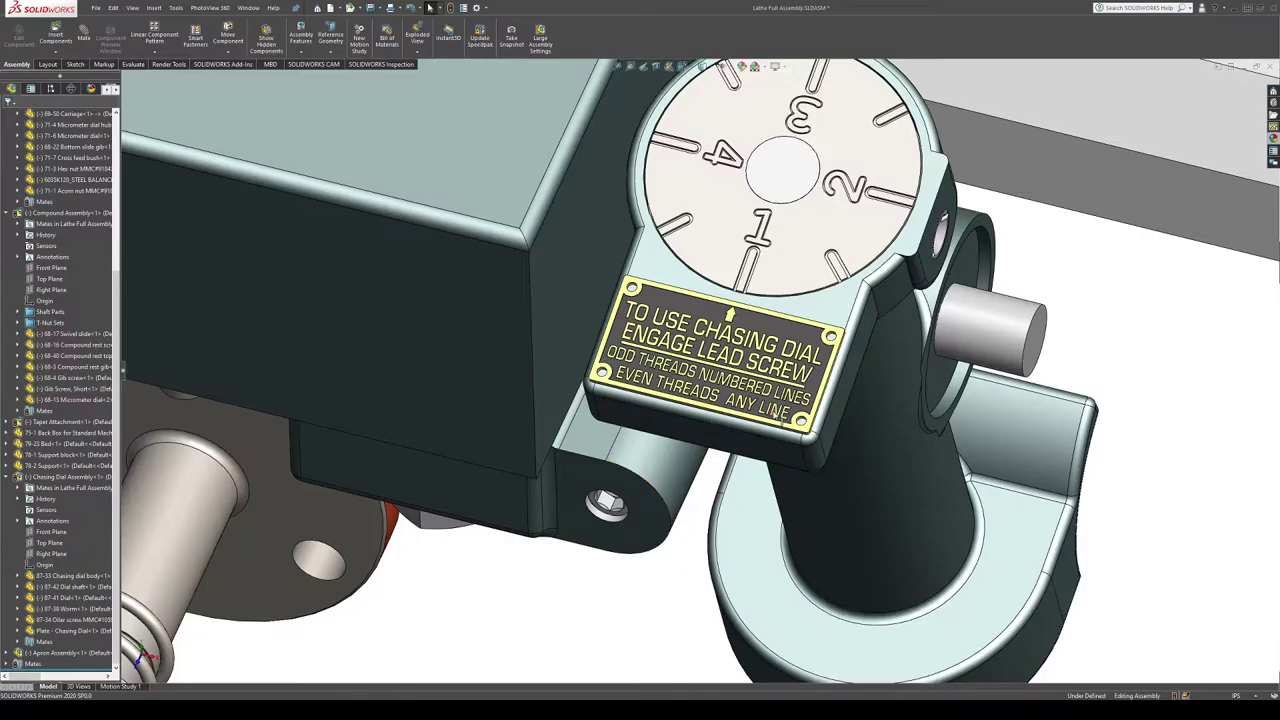
pyautogui.moveTo(777, 414); pyautogui.dragTo(760, 397, button='middle')
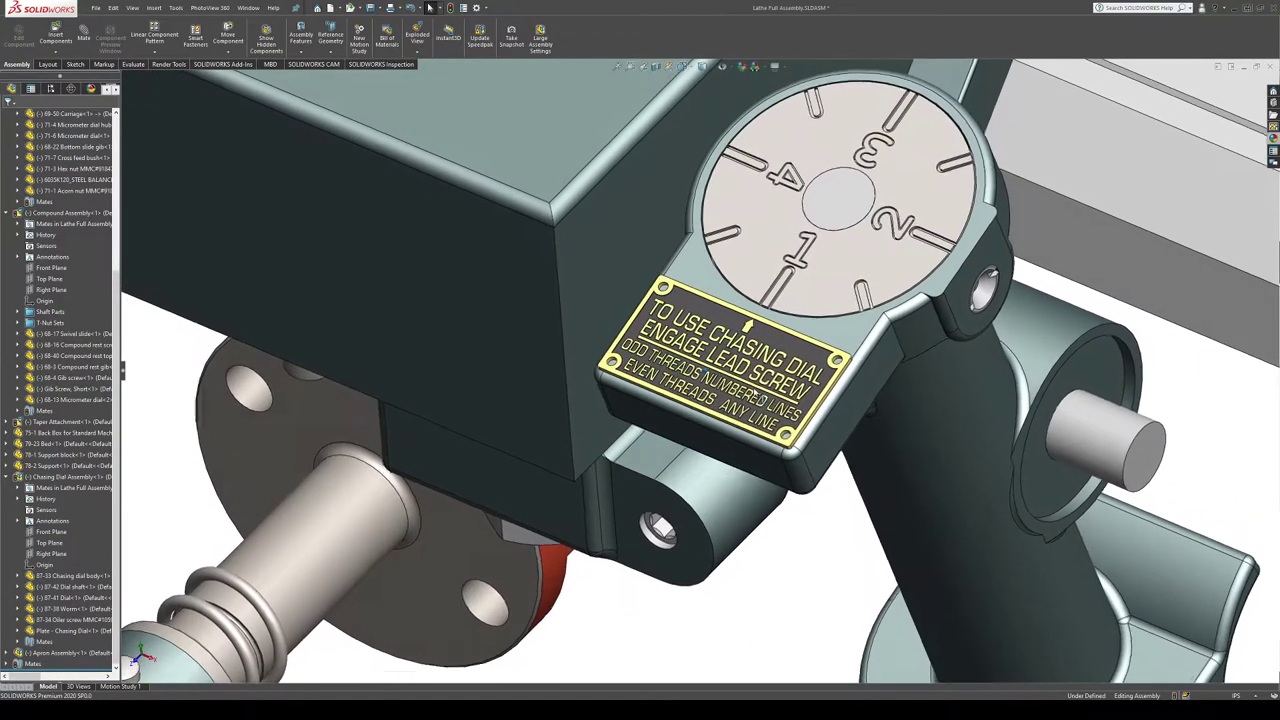
pyautogui.scroll(4, 753, 387)
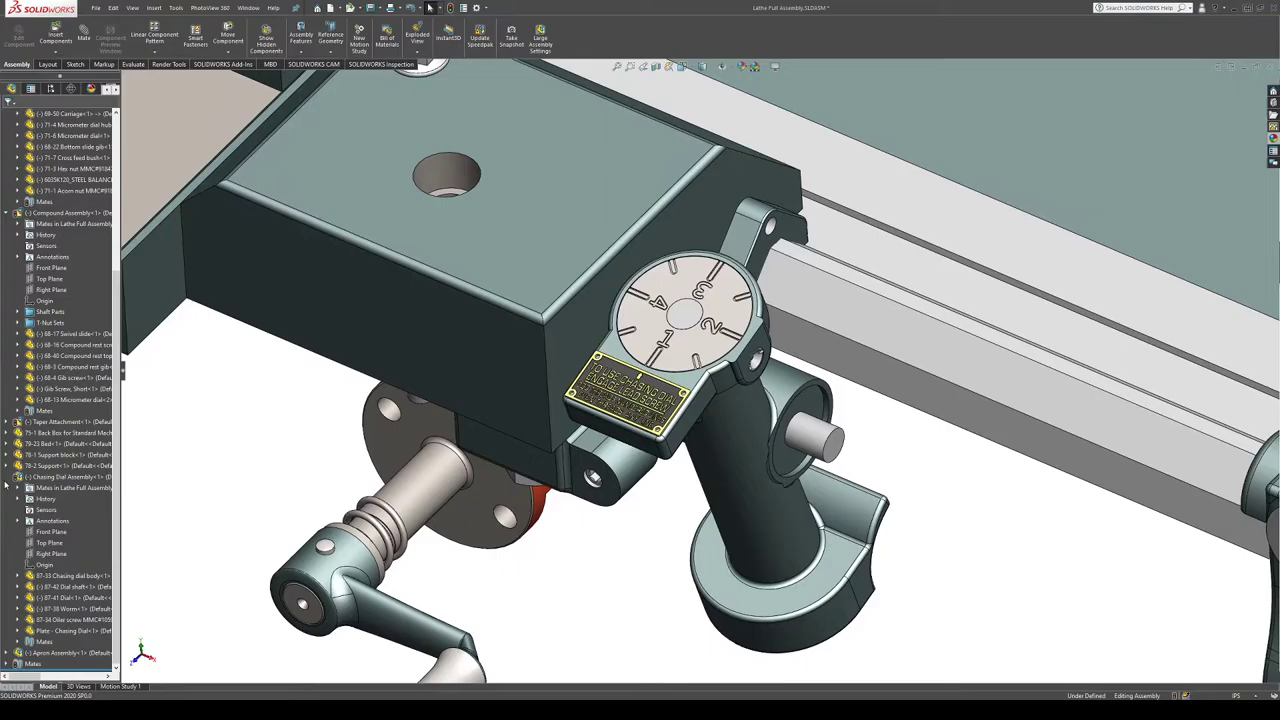
# Step: Collapse the Chasing Dial Assembly branch, highlight the Compound Assembly on the lathe, and collapse its branch as well
pyautogui.click(13, 477)
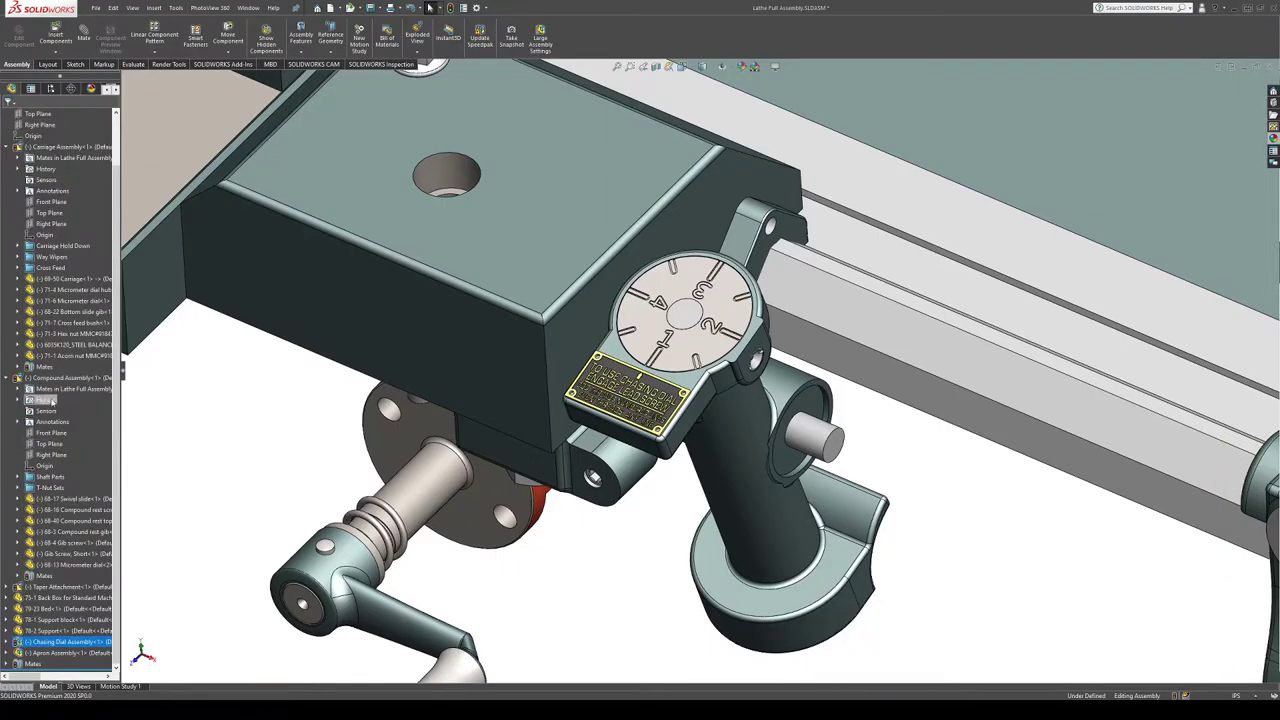
pyautogui.click(41, 378)
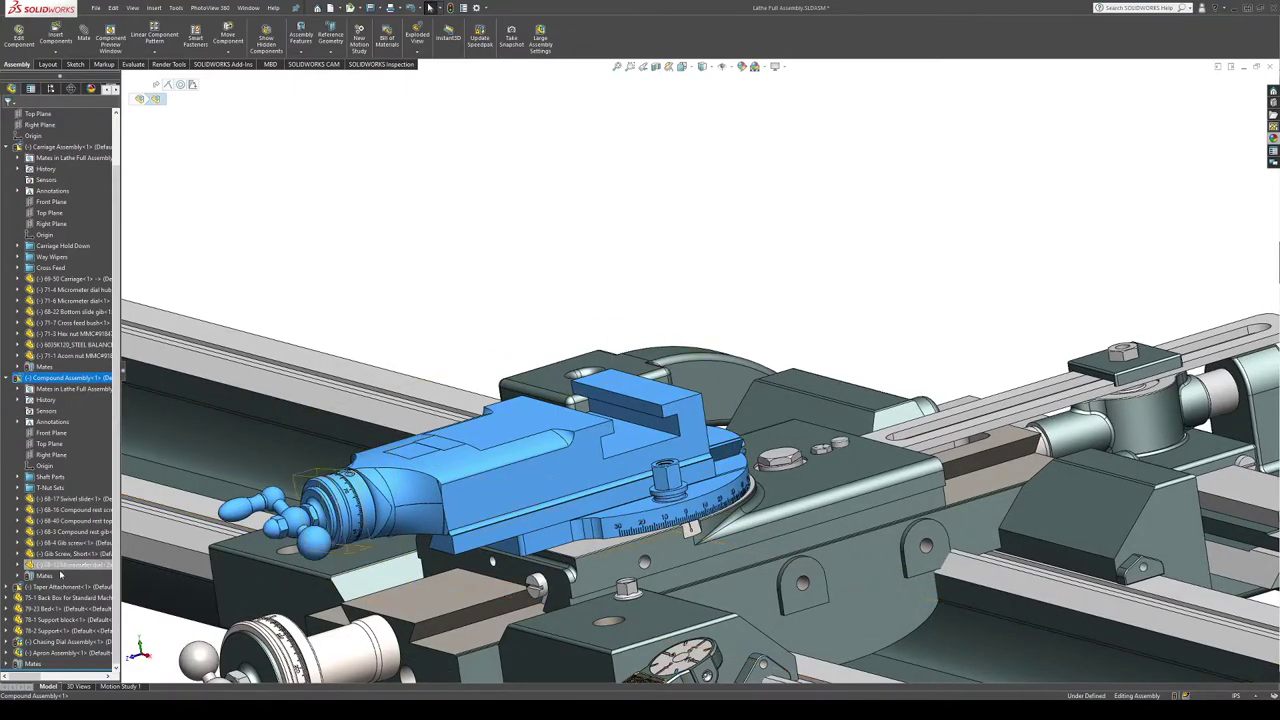
pyautogui.click(12, 378)
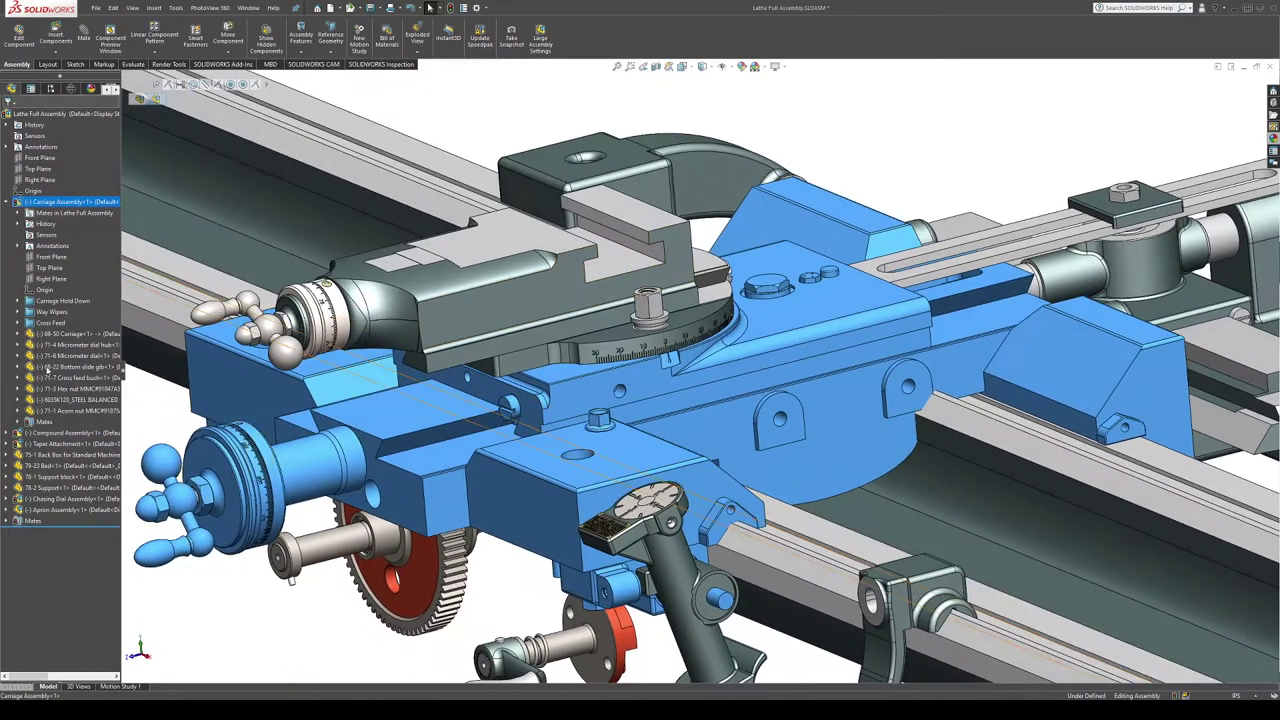
# Step: Highlight the Cross Feed folder's parts and expand the Cross Feed, Way Wipers and Carriage Hold Down folders to review their components
pyautogui.click(50, 323)
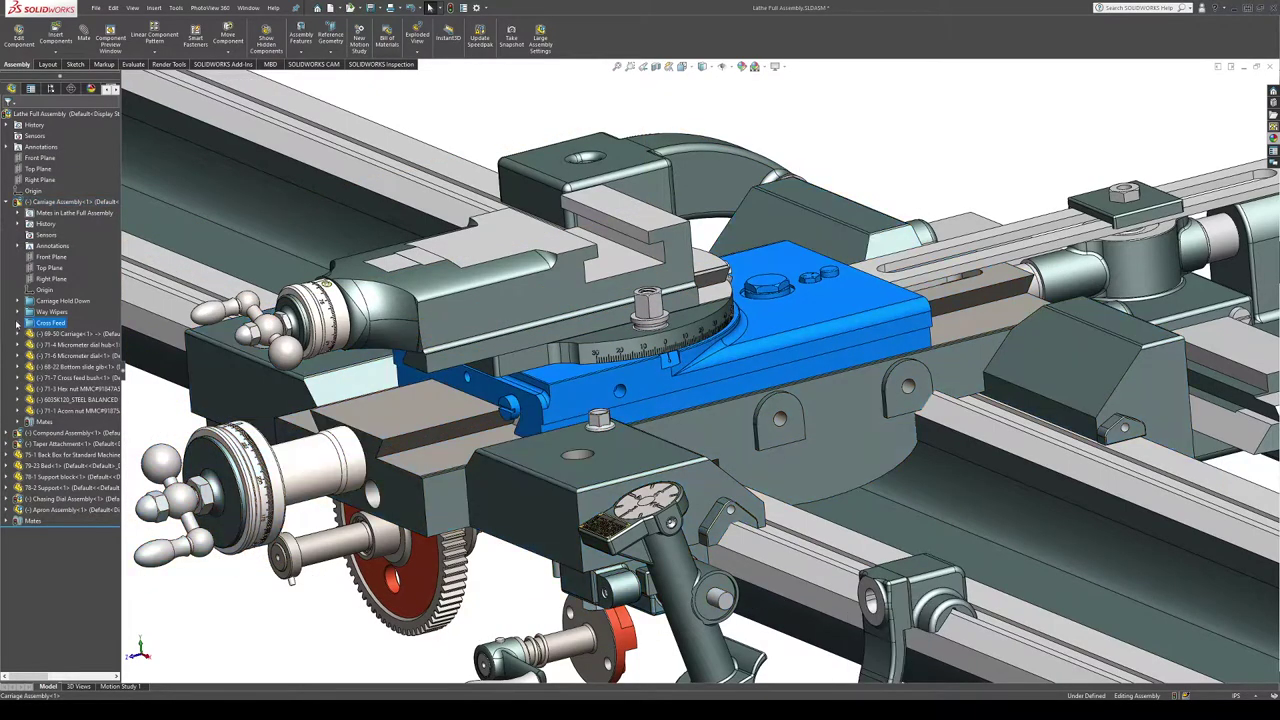
pyautogui.click(23, 322)
pyautogui.click(22, 312)
pyautogui.click(29, 301)
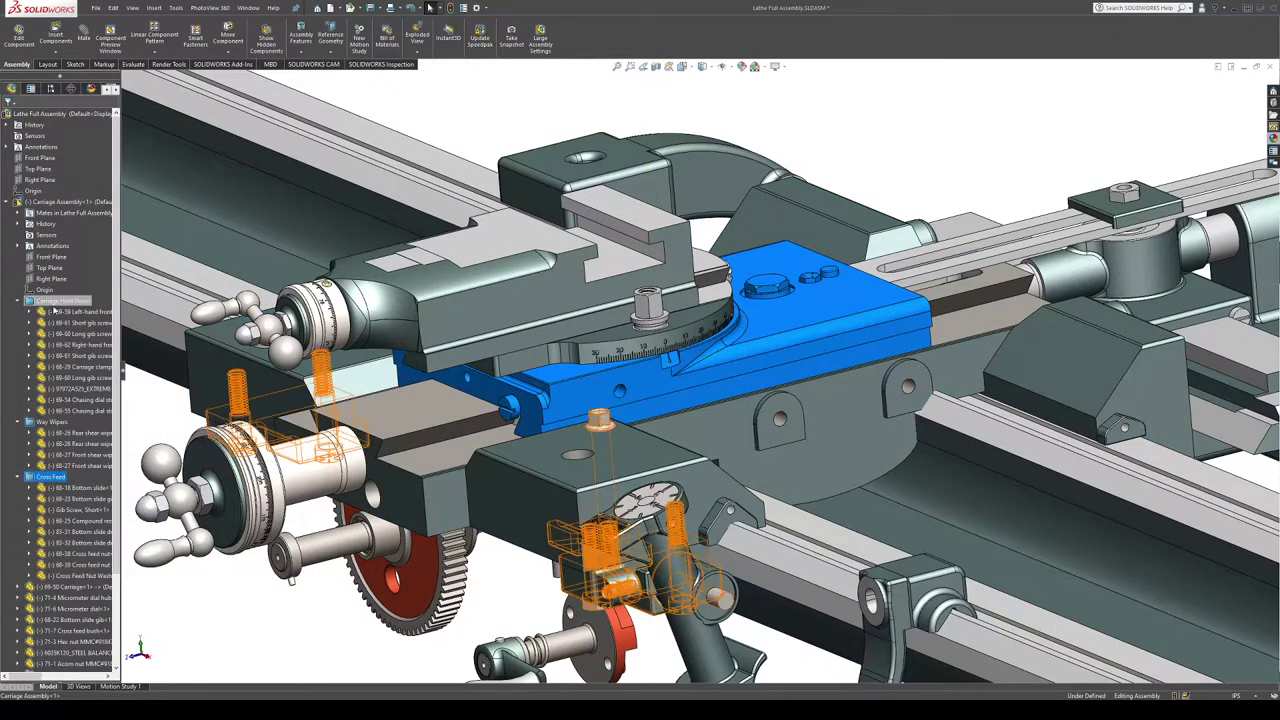
pyautogui.scroll(-2, 68, 618)
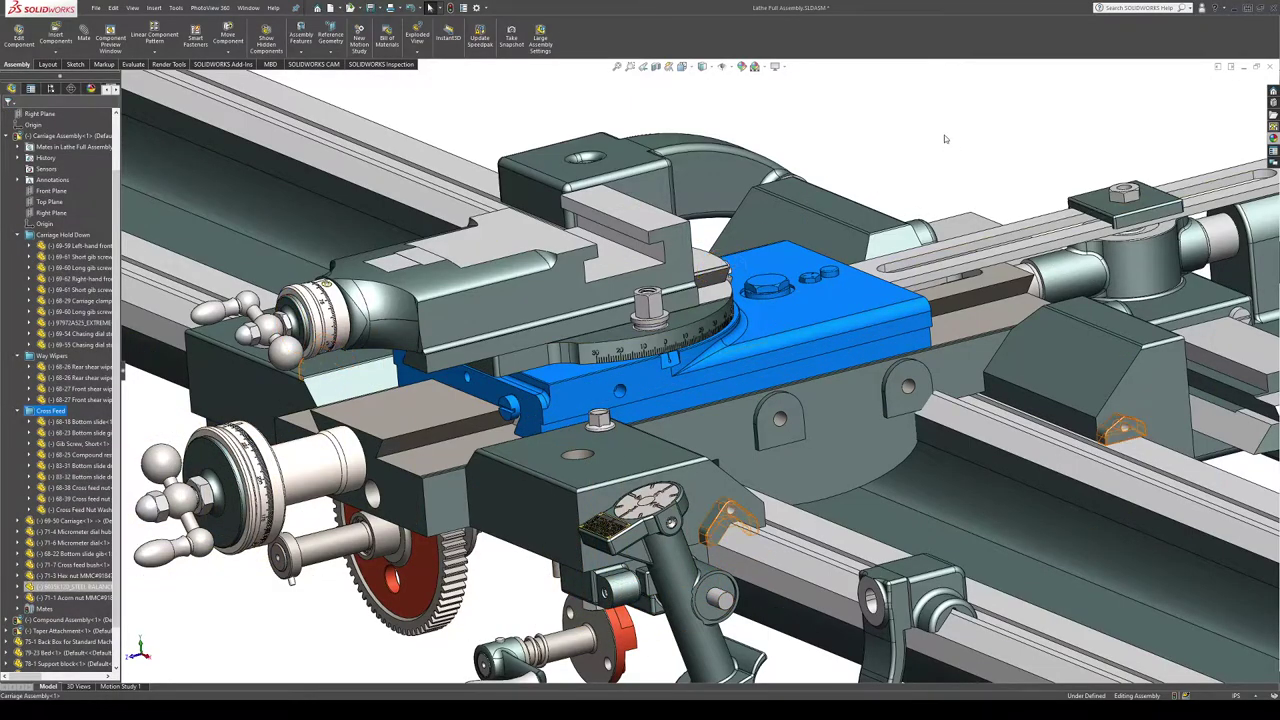
pyautogui.click(925, 152)
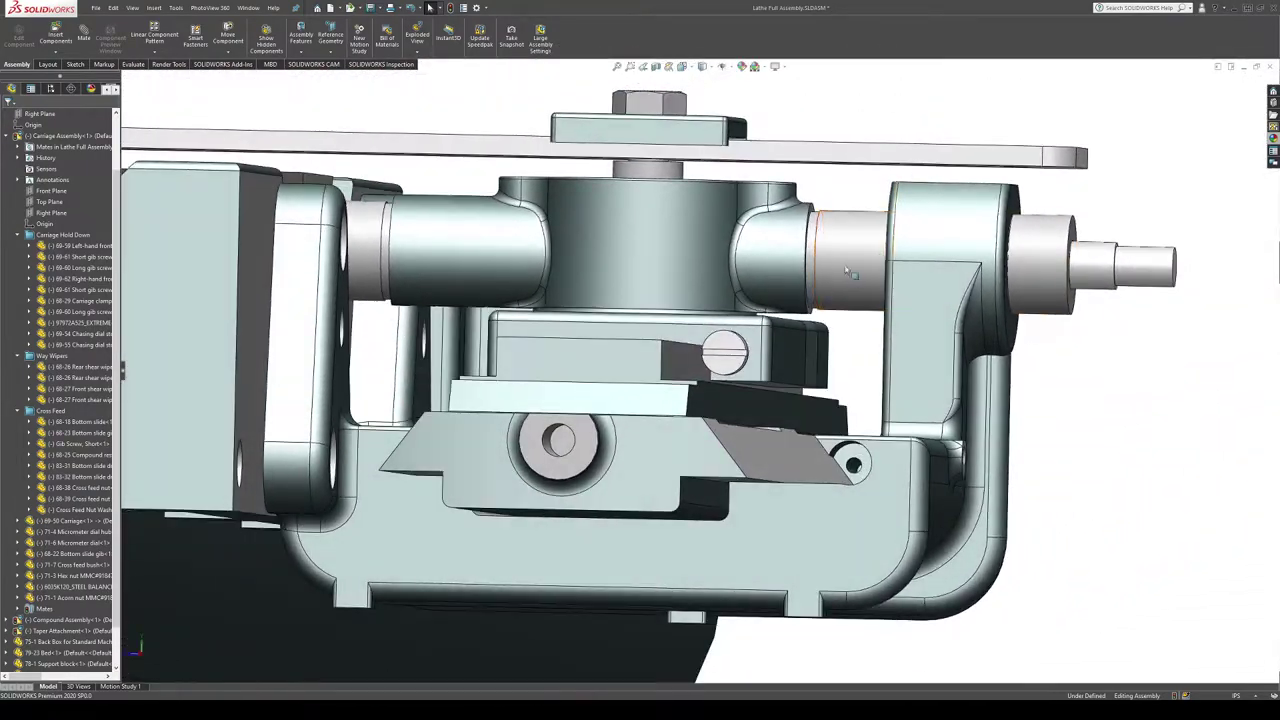
# Step: Select faces of the stacked dovetail slides at the end of the taper attachment to identify each part
pyautogui.click(656, 409)
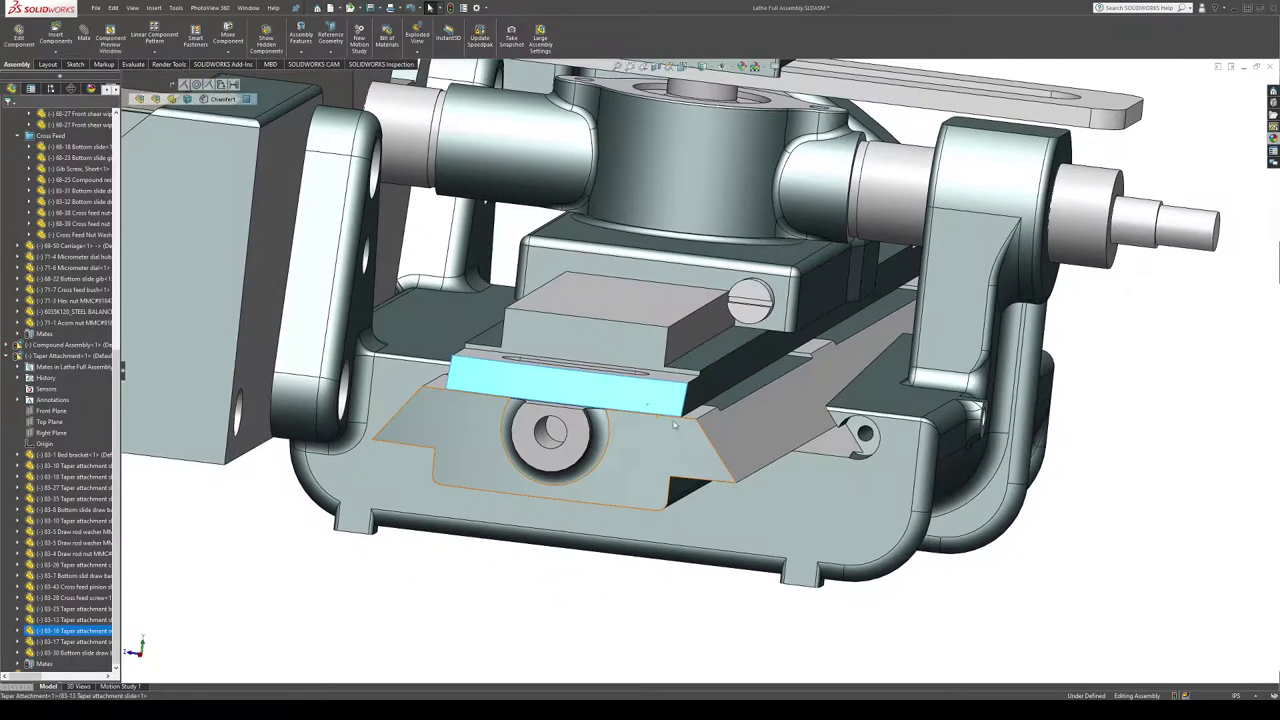
pyautogui.click(702, 373)
pyautogui.click(655, 435)
pyautogui.click(636, 328)
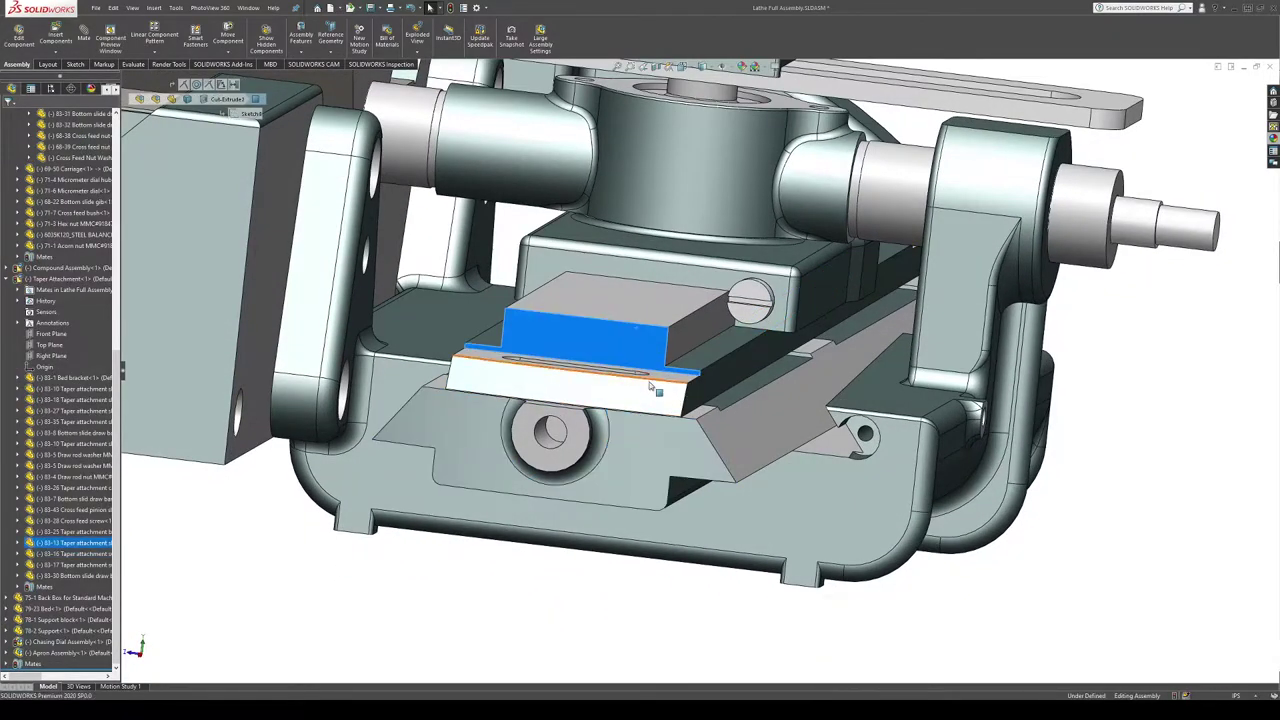
# Step: Highlight the 83-13 Taper attachment slide and the 83-16 swivel slide in turn, examine the swivel slide's end slot, and clear the selection
pyautogui.click(70, 543)
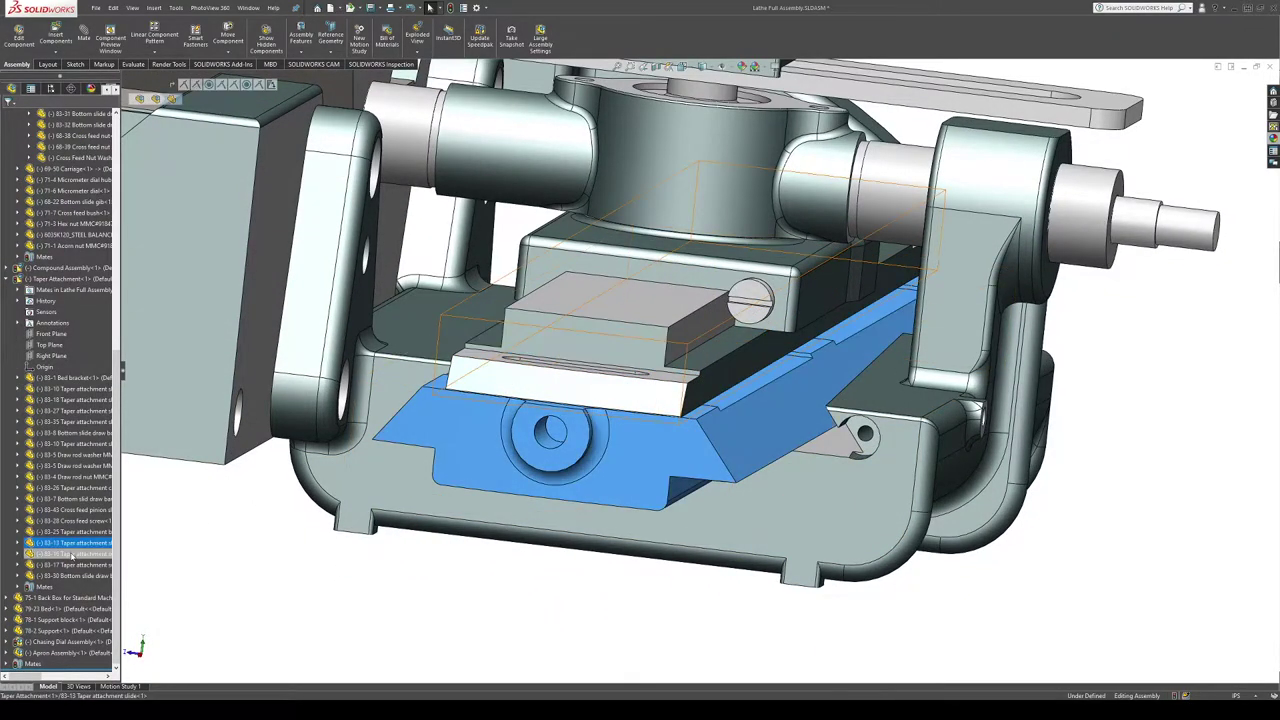
pyautogui.click(71, 554)
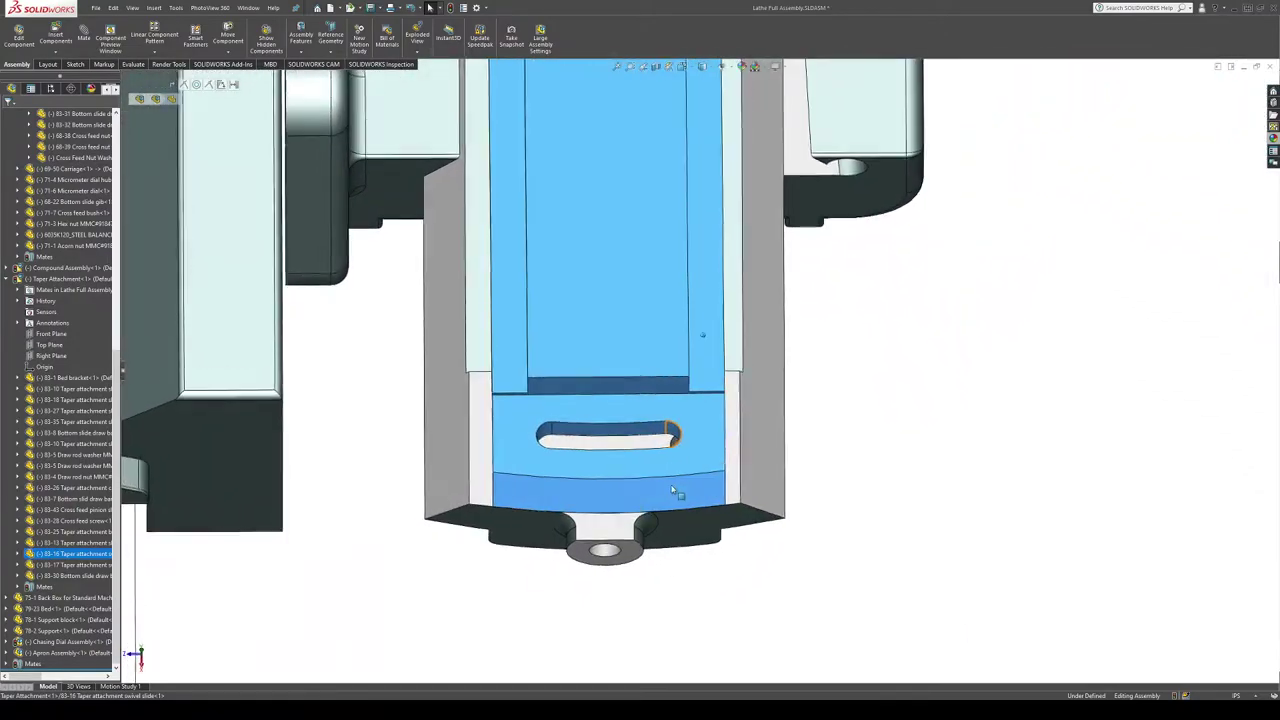
pyautogui.click(834, 488)
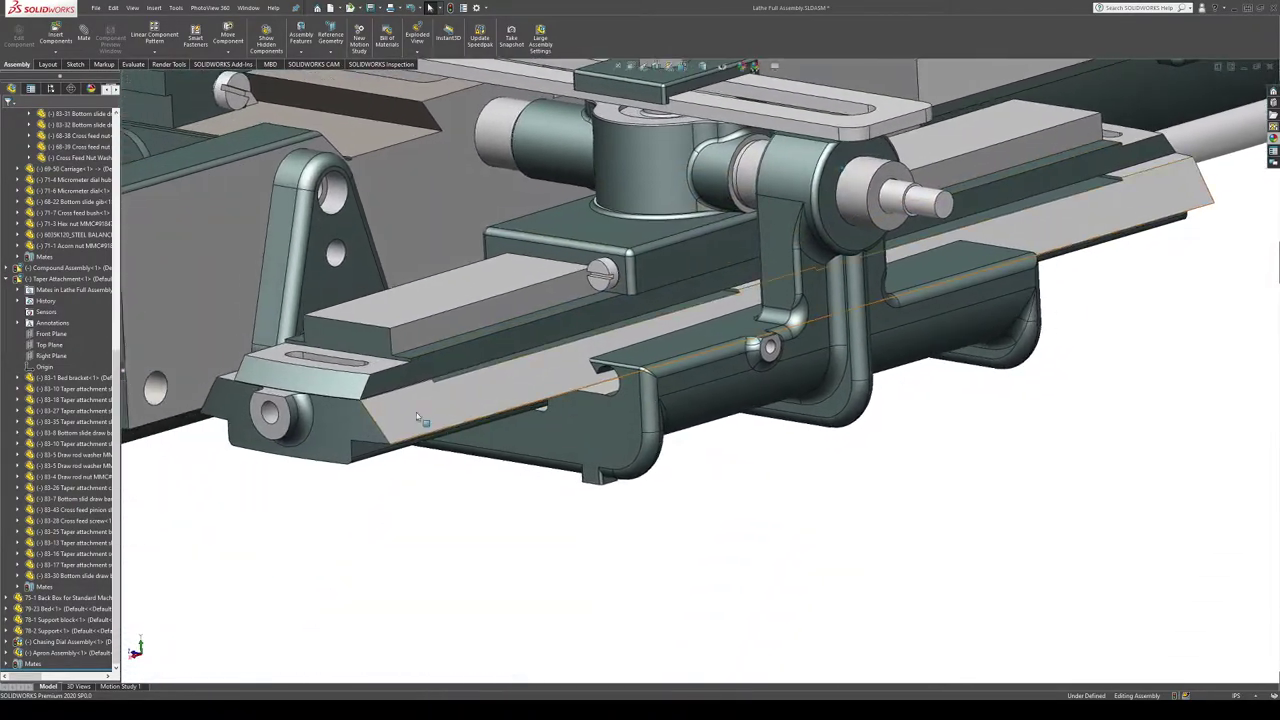
# Step: Select the swivel slide, the block riding on it and the clamp plate above in turn to examine how they fit together
pyautogui.click(379, 369)
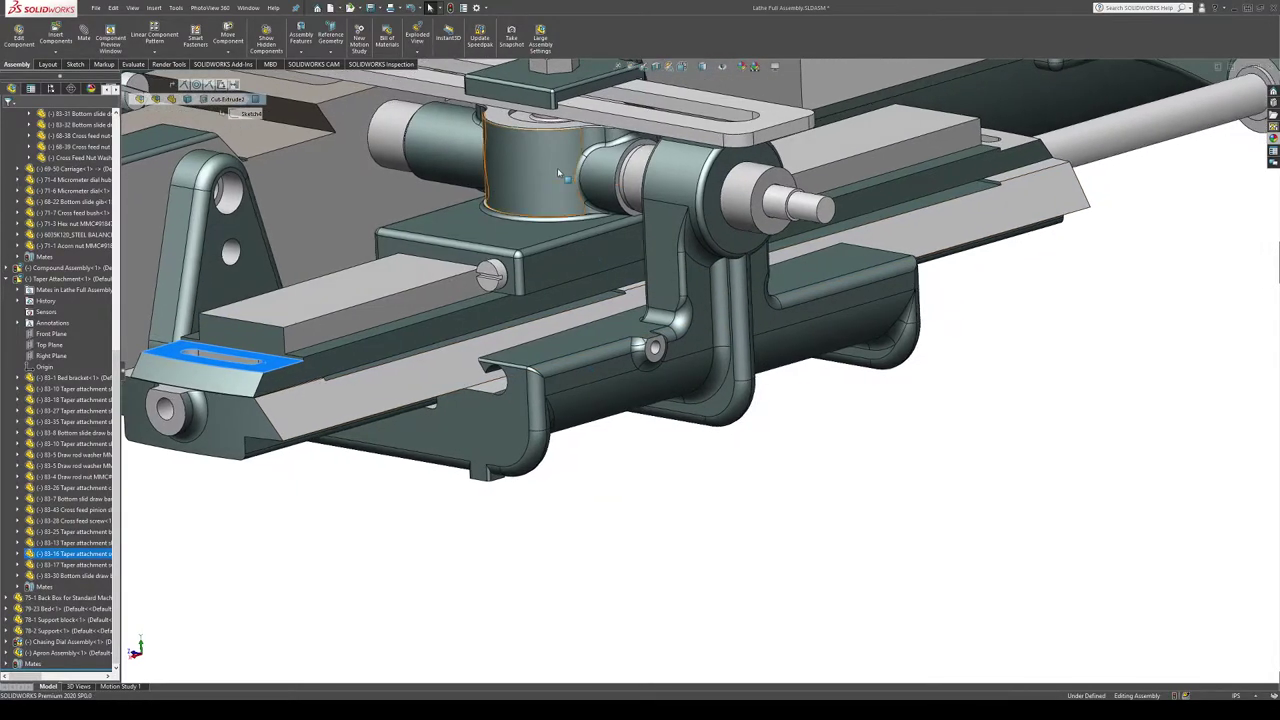
pyautogui.click(552, 176)
pyautogui.click(534, 237)
pyautogui.click(445, 270)
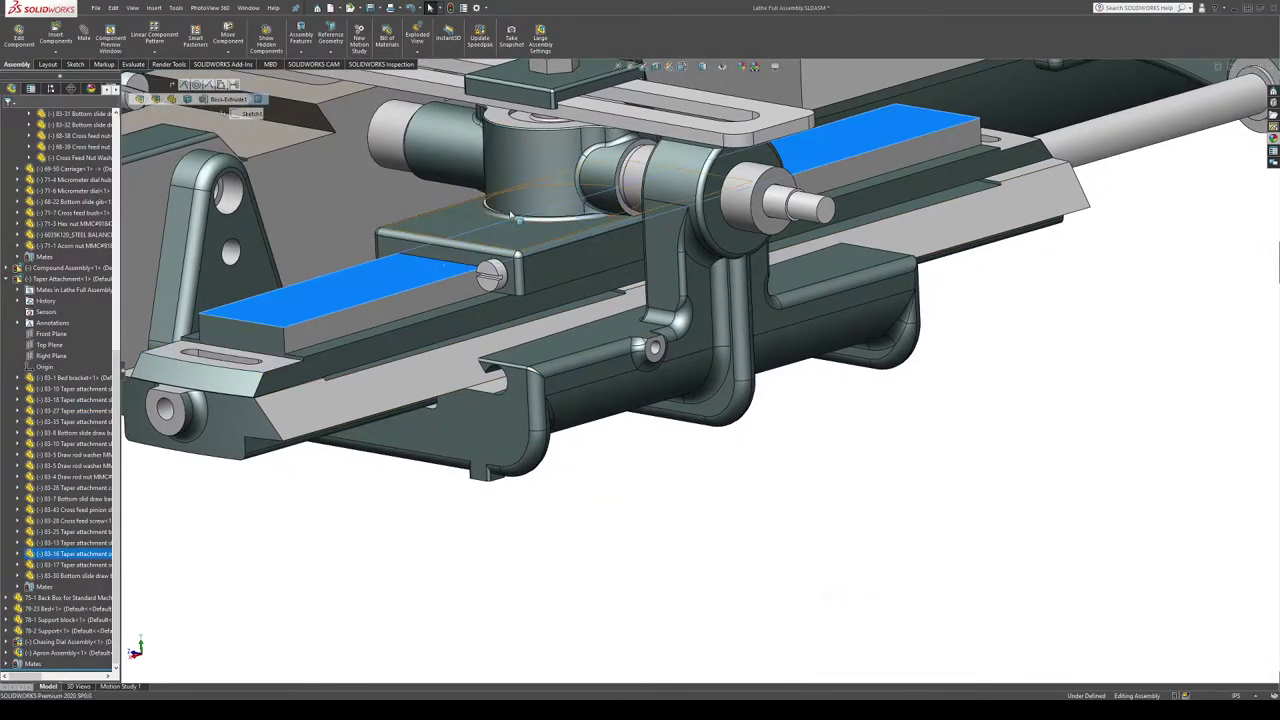
pyautogui.click(517, 233)
pyautogui.click(528, 187)
pyautogui.click(519, 275)
pyautogui.click(583, 81)
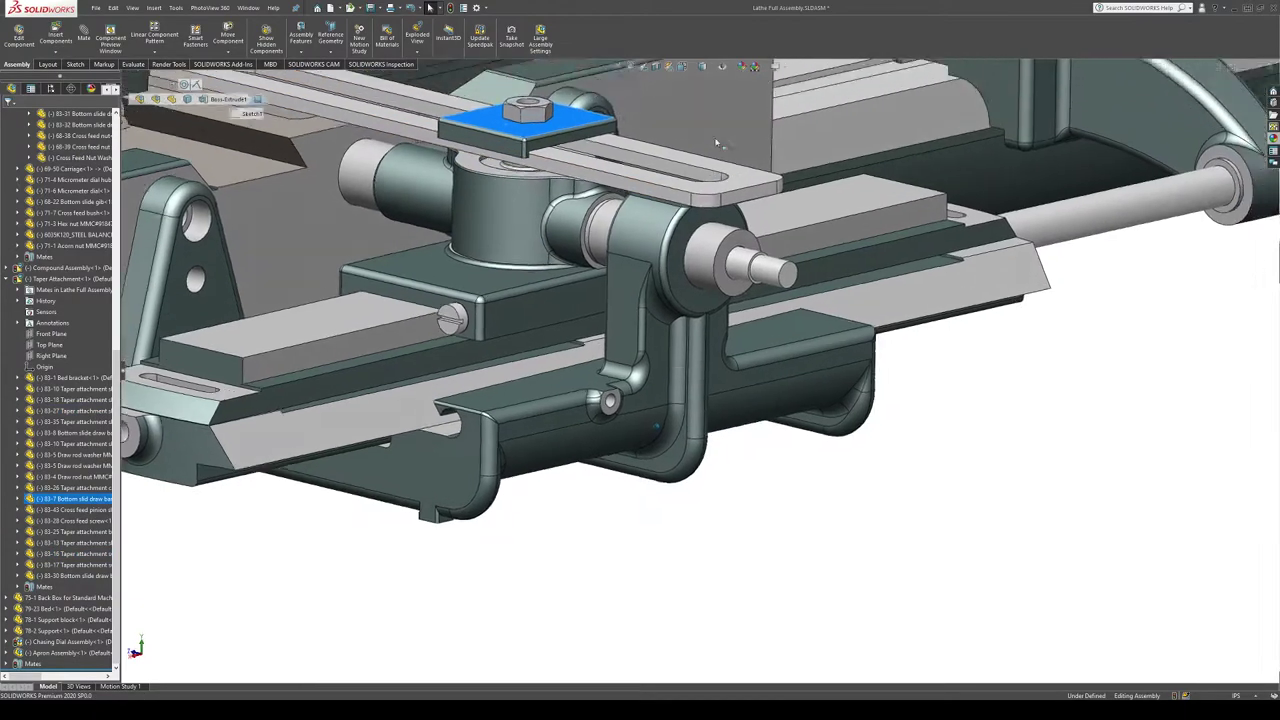
# Step: Select the 83-1 Bed bracket, the 83-25 taper attachment part and the slotted 83-30 Bottom slide draw bar to examine their connection
pyautogui.click(1036, 263)
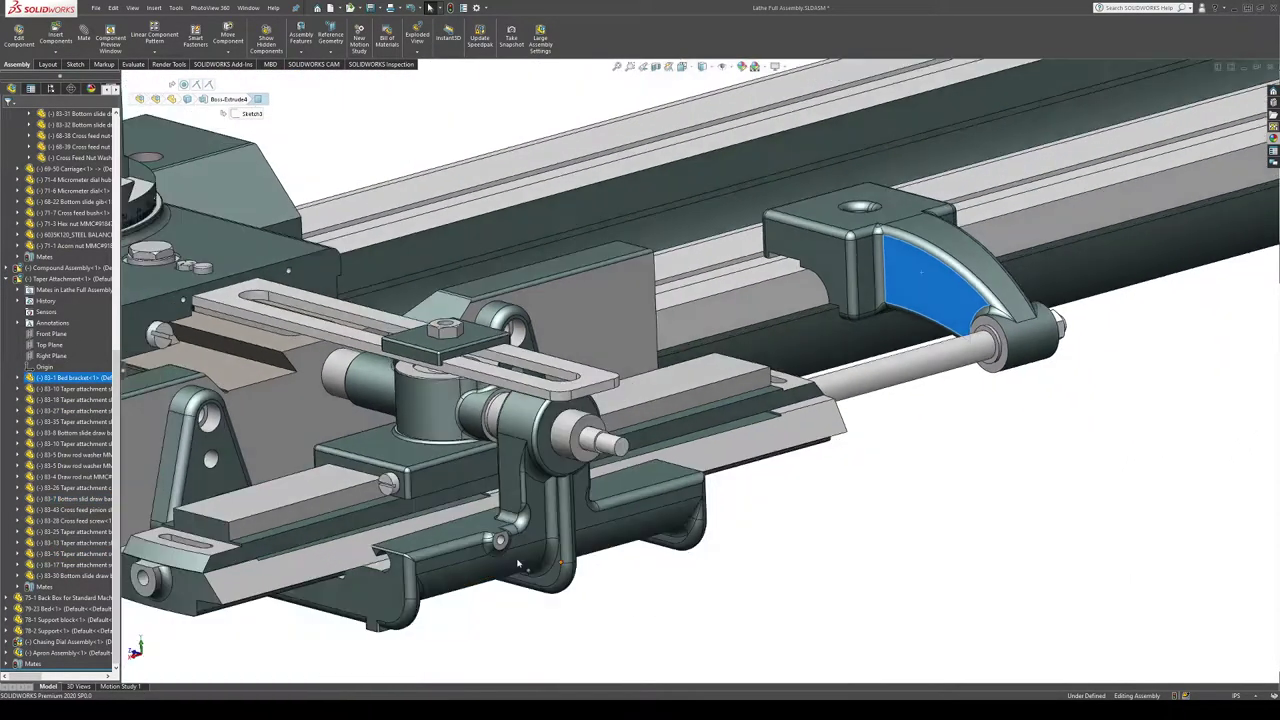
pyautogui.press('space')
pyautogui.click(538, 540)
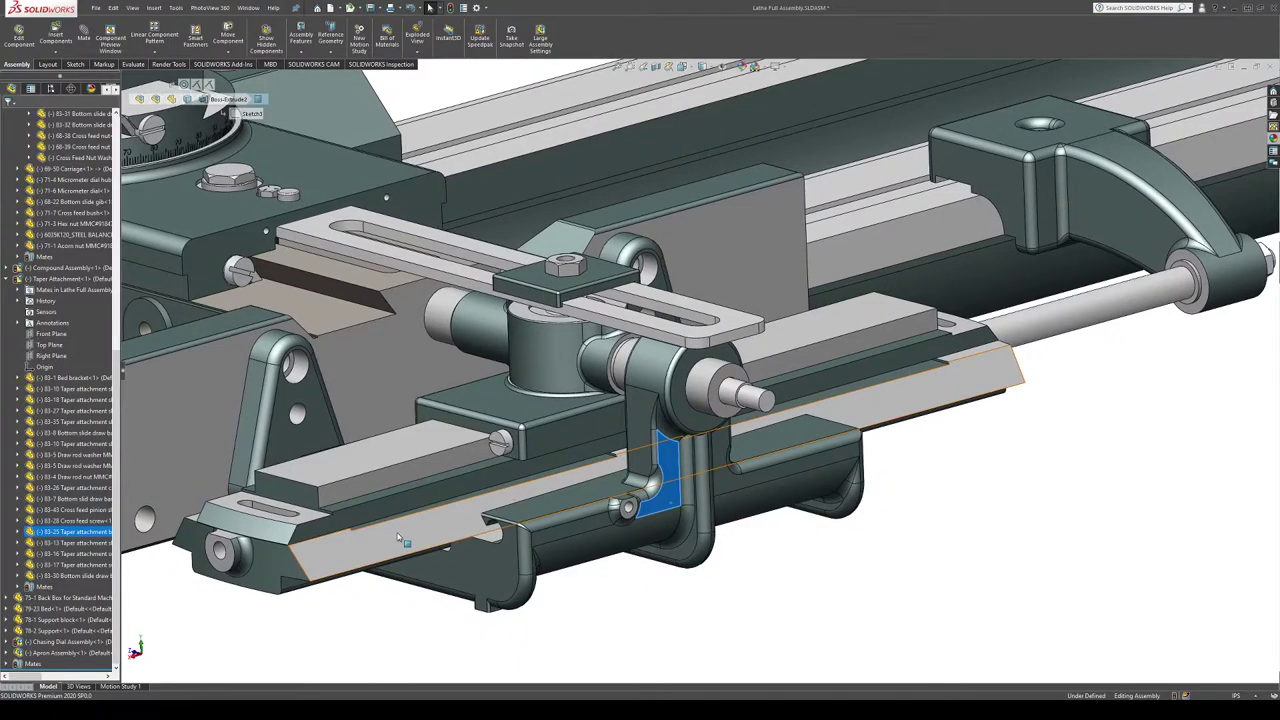
pyautogui.click(321, 226)
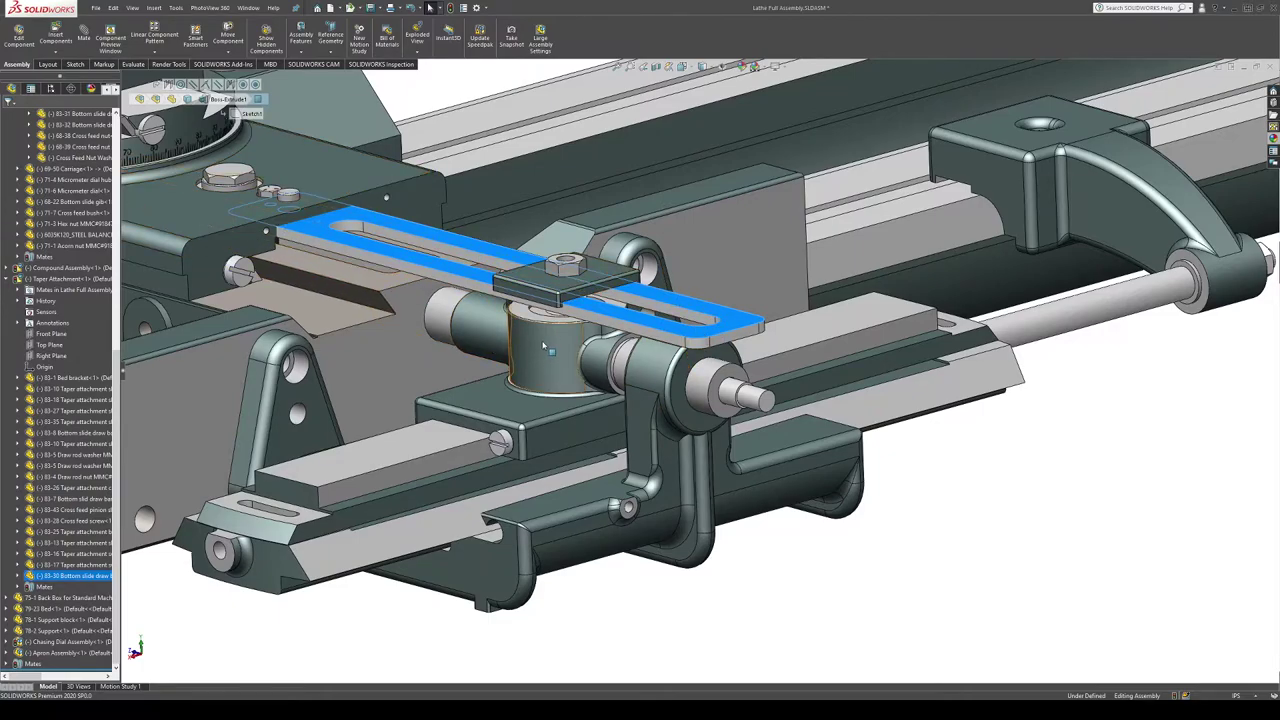
# Step: Clear the selection and return to a front overview of the carriage, compound and taper attachment on the bed
pyautogui.scroll(2, 654, 352)
pyautogui.click(534, 609)
pyautogui.moveTo(534, 609); pyautogui.dragTo(540, 581, button='middle')
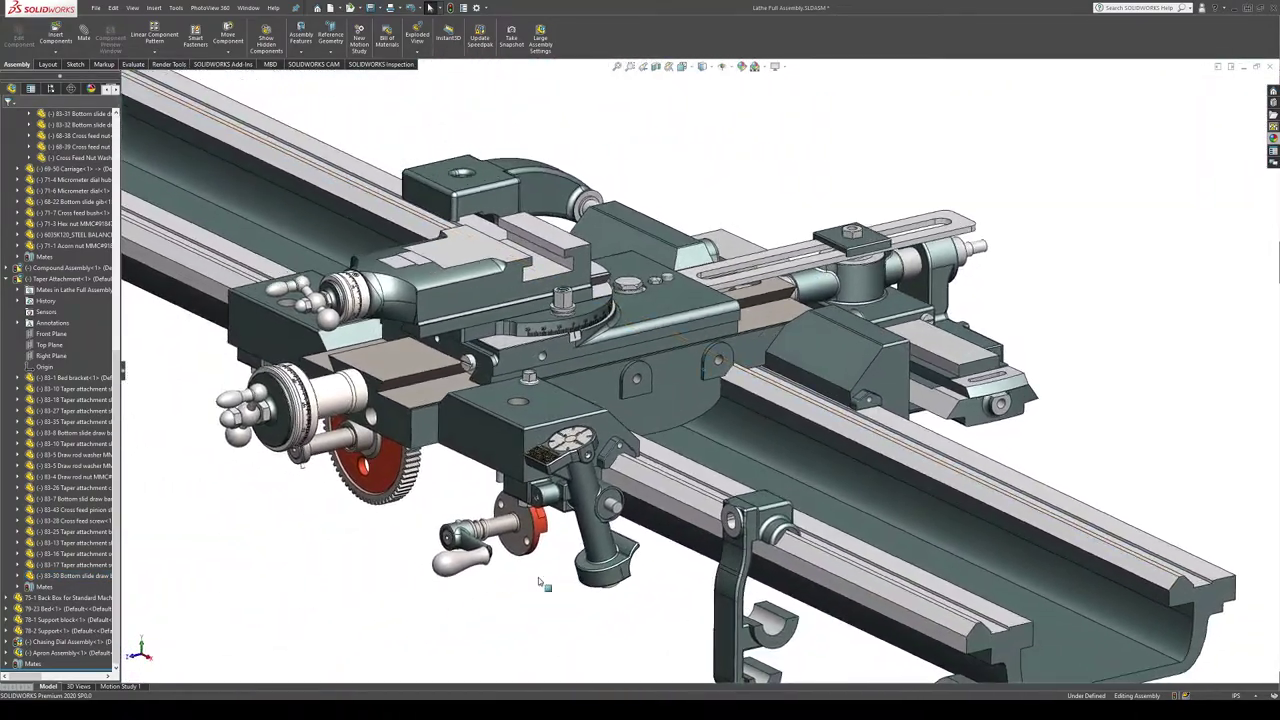